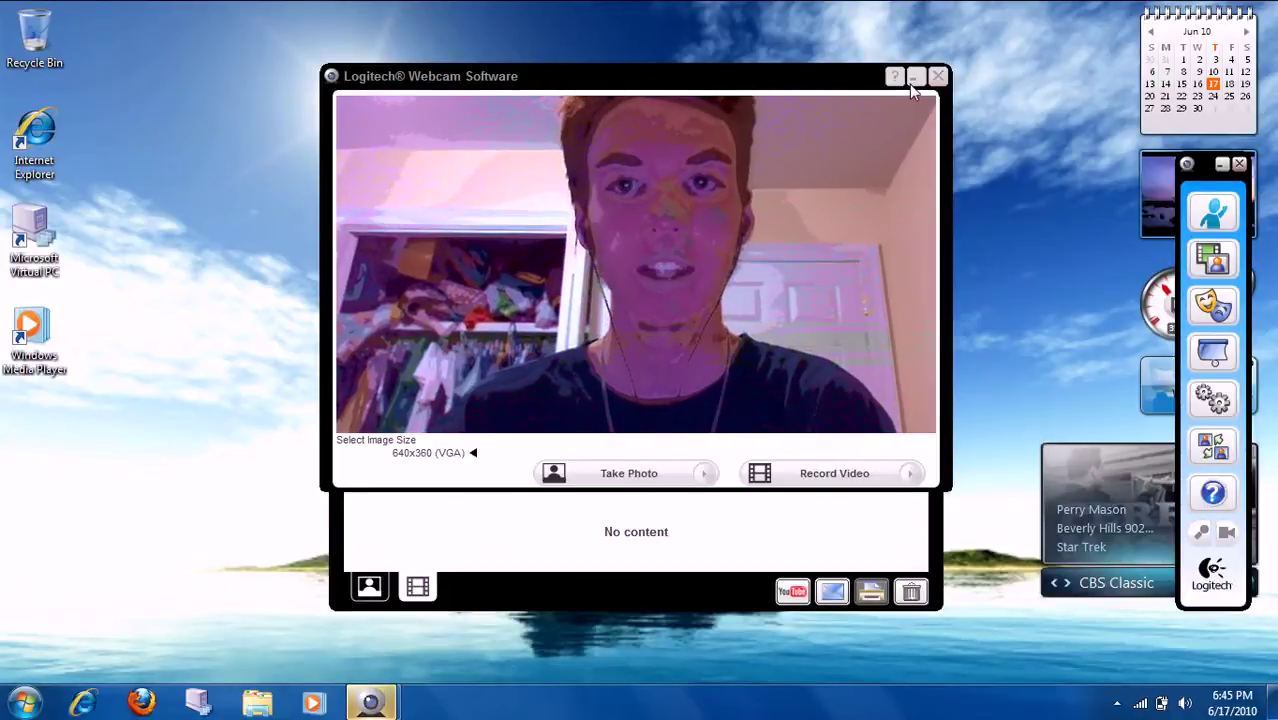
Minimize the Logitech webcam window and launch Microsoft Word 2010 from All Programs > Microsoft Office
left_click(910, 84)
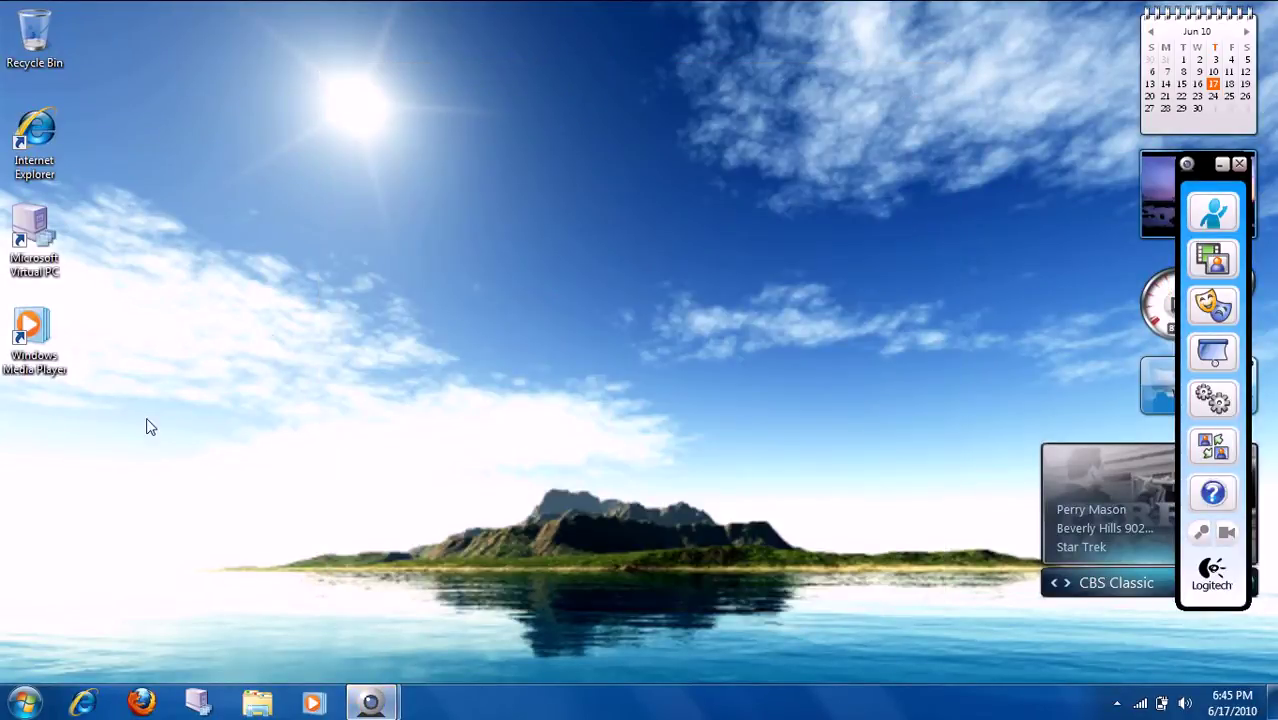
left_click(24, 702)
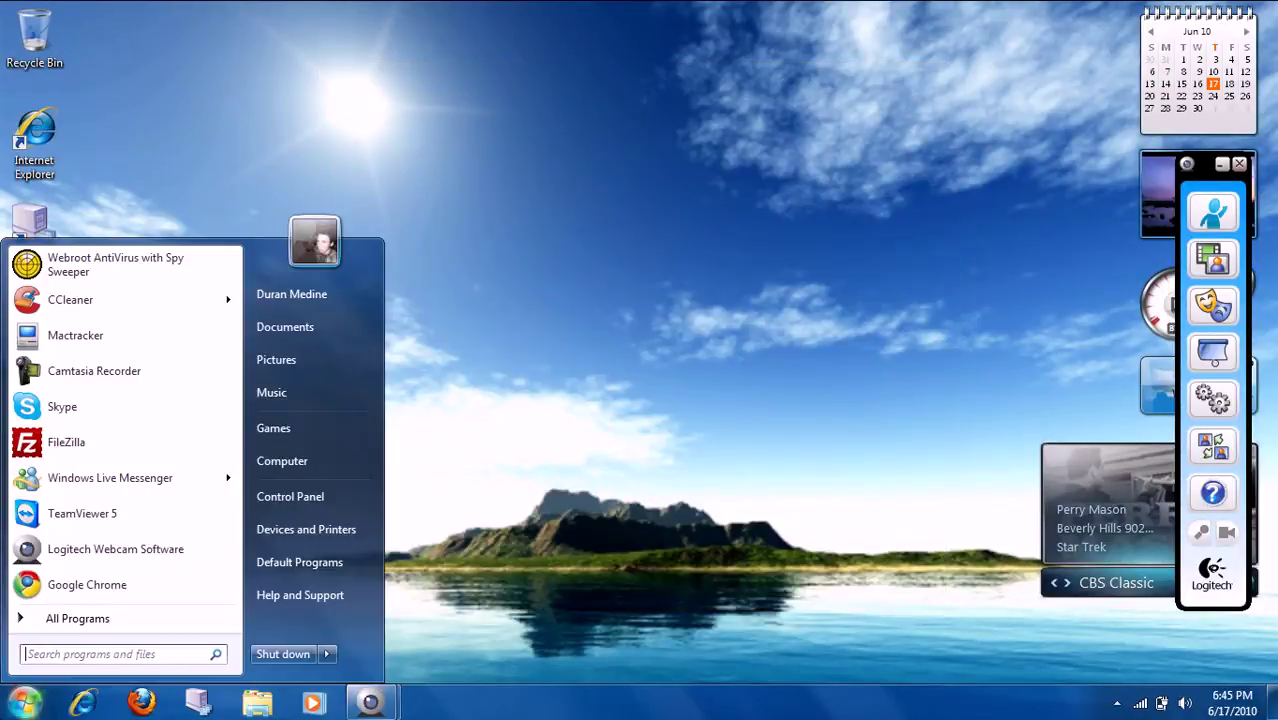
left_click(92, 620)
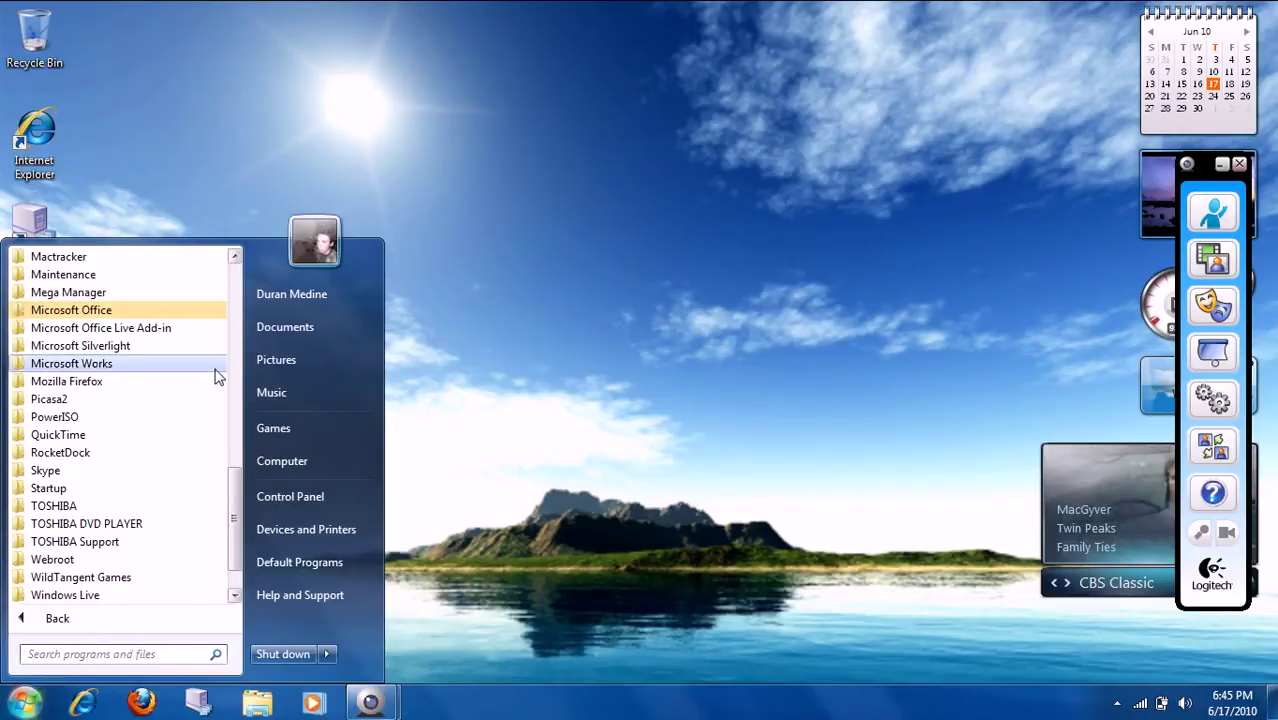
left_click(206, 315)
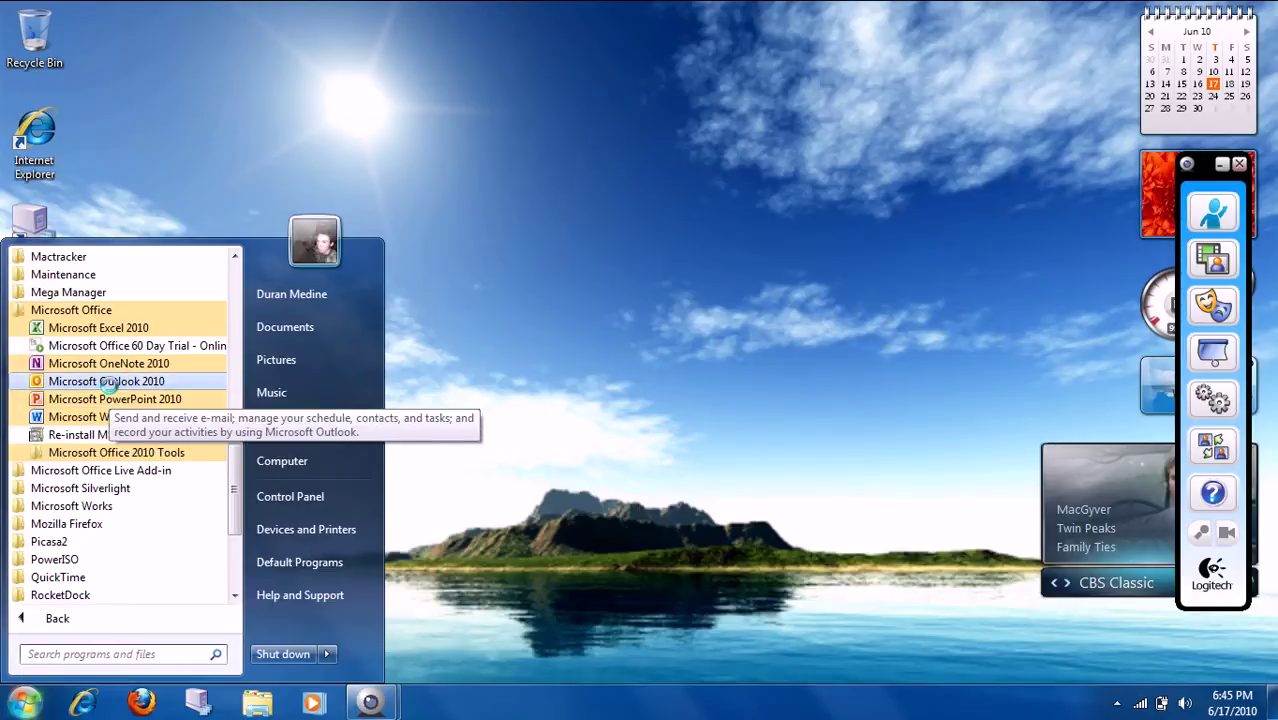
right_click(107, 384)
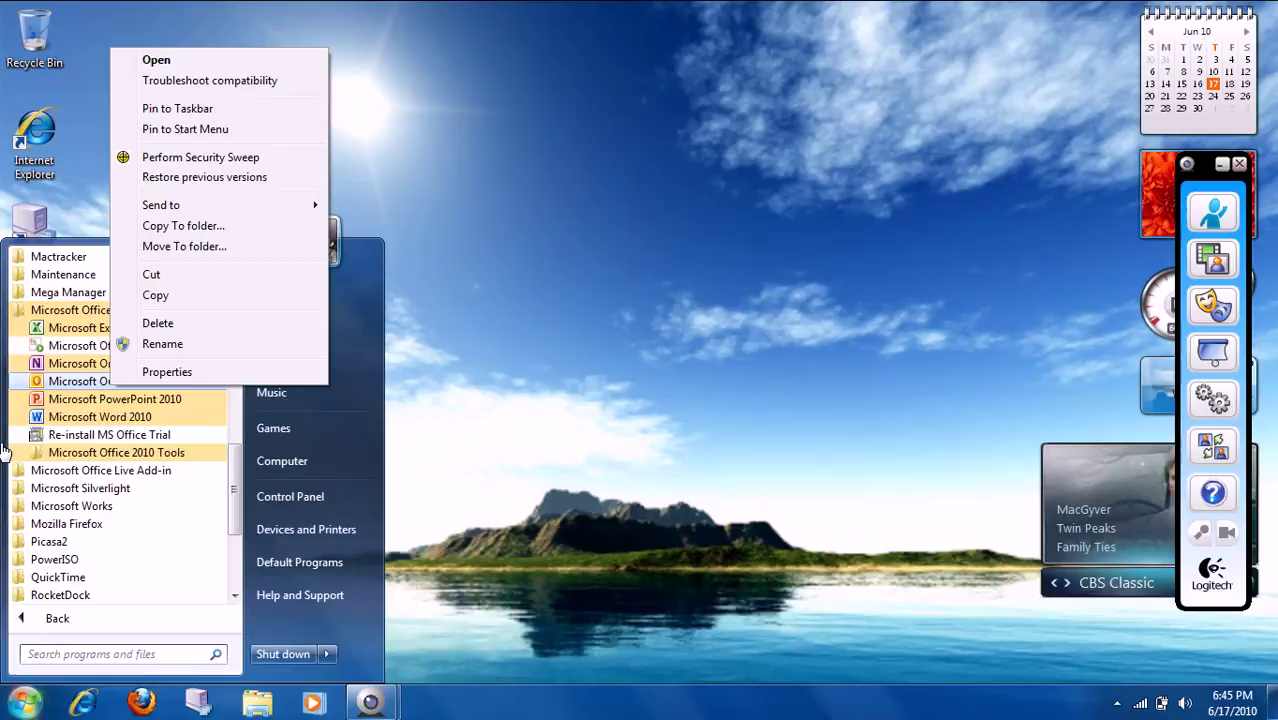
left_click(4, 457)
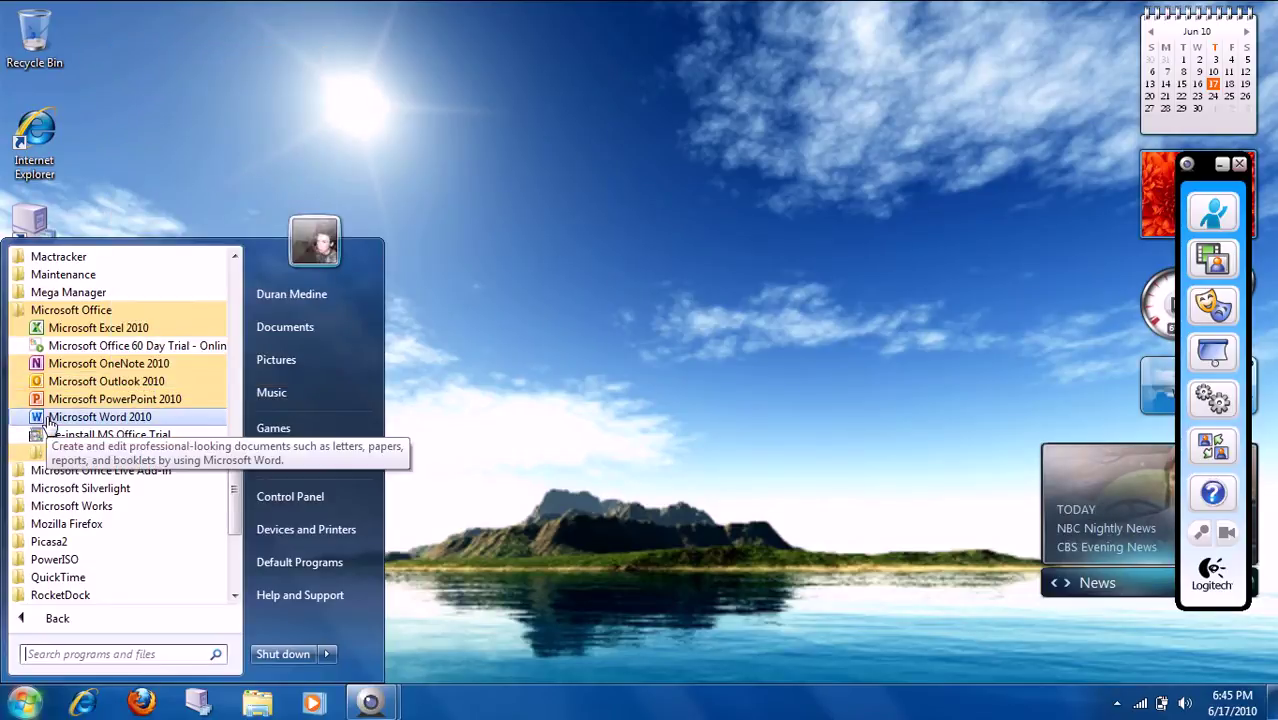
left_click(46, 421)
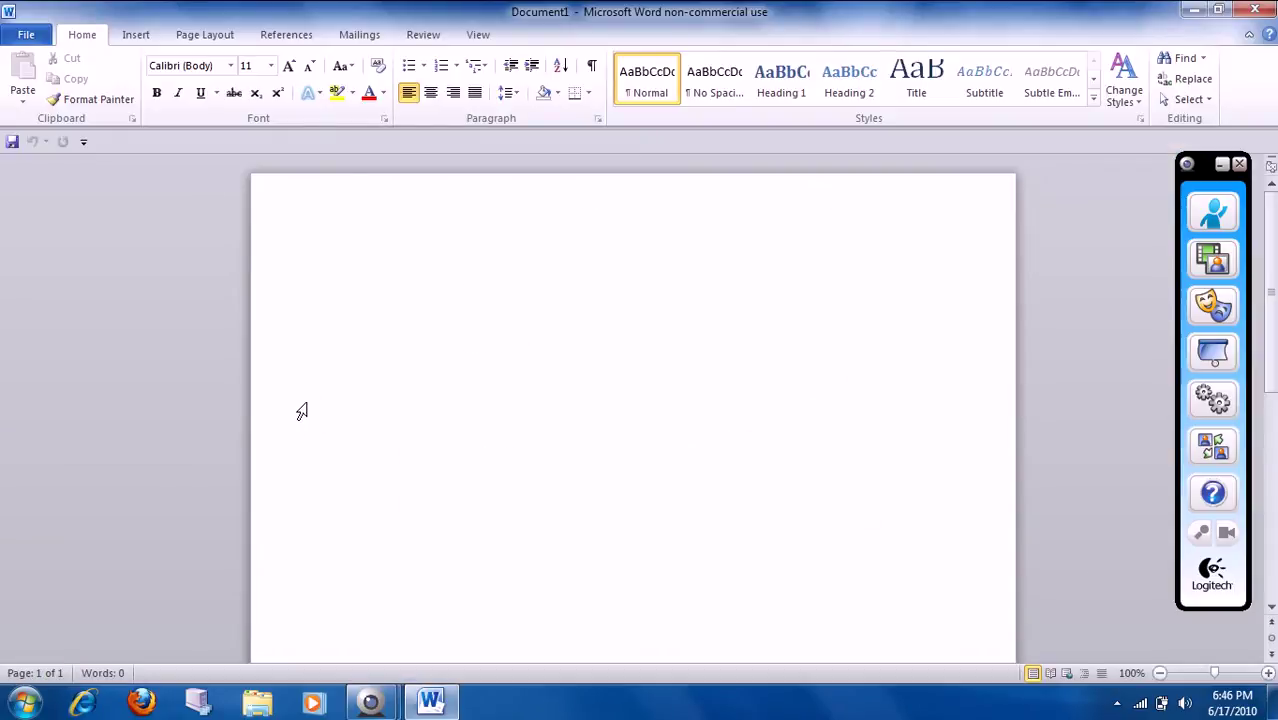
Bring the Word window to the front so the Office 2010 welcome prompt appears
left_click(24, 703)
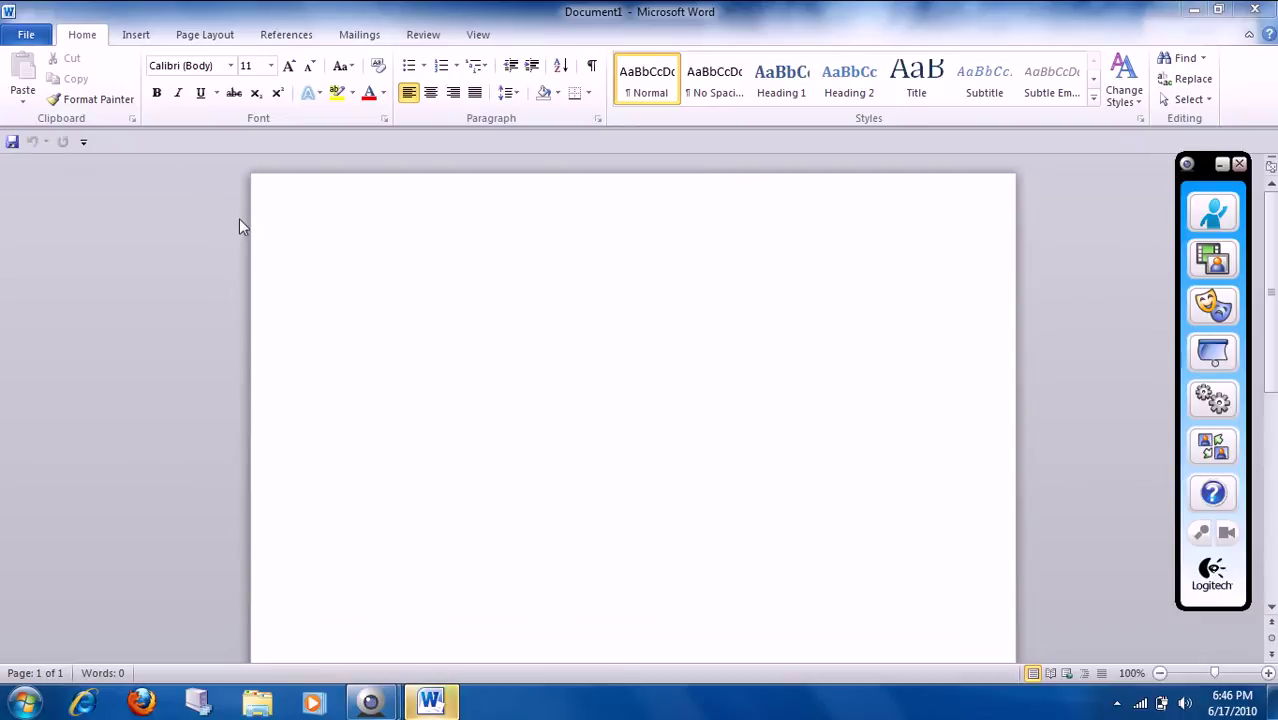
mouse_move(430, 701)
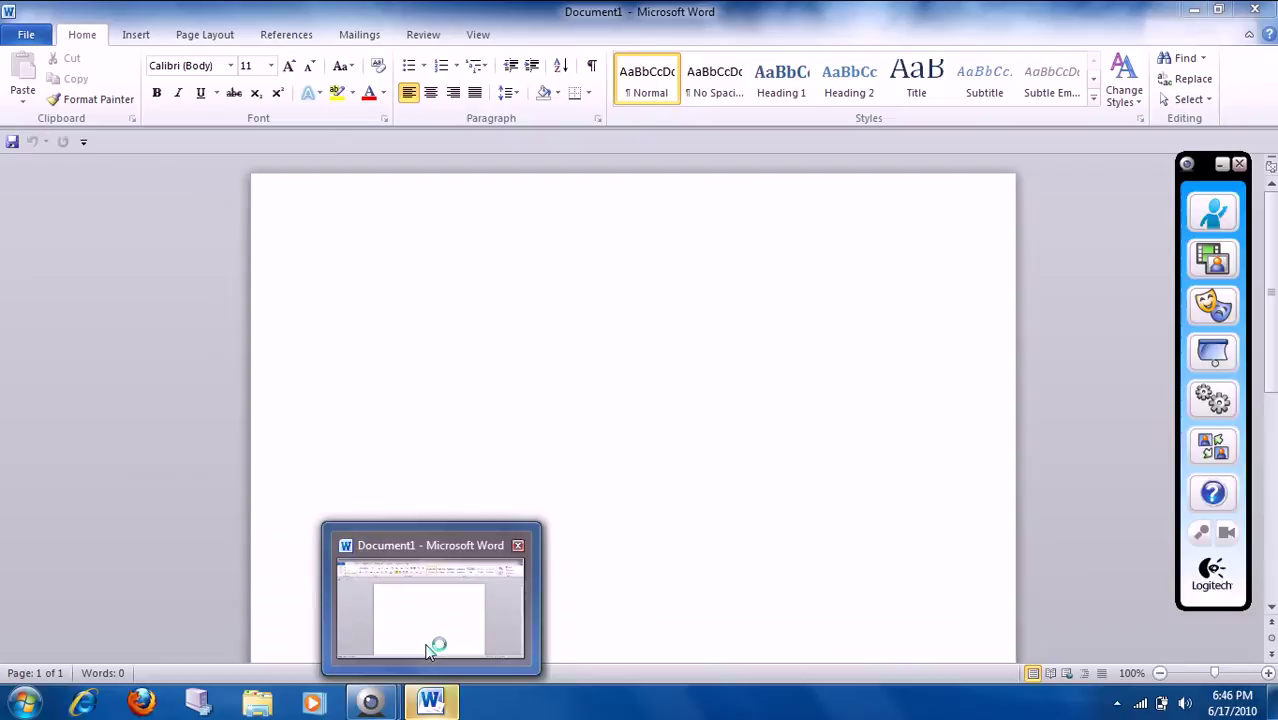
left_click(415, 634)
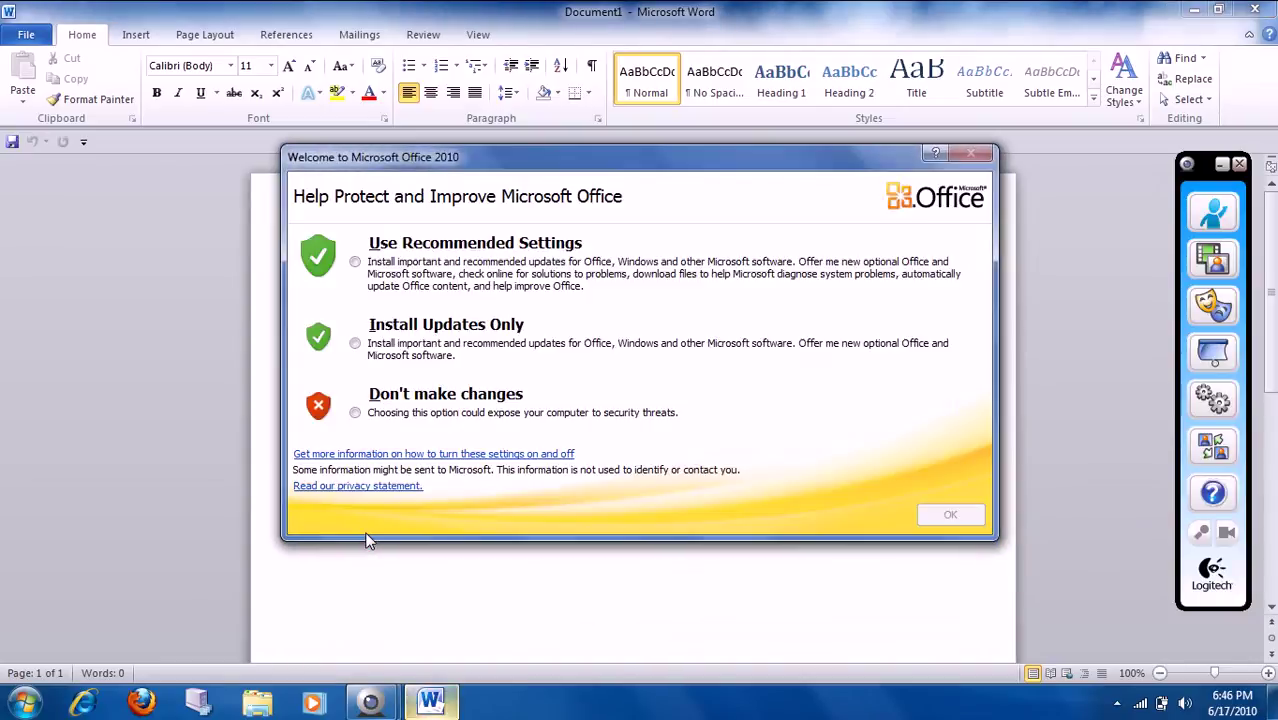
Accept 'Use Recommended Settings' in the Office 2010 welcome prompt
left_click(355, 262)
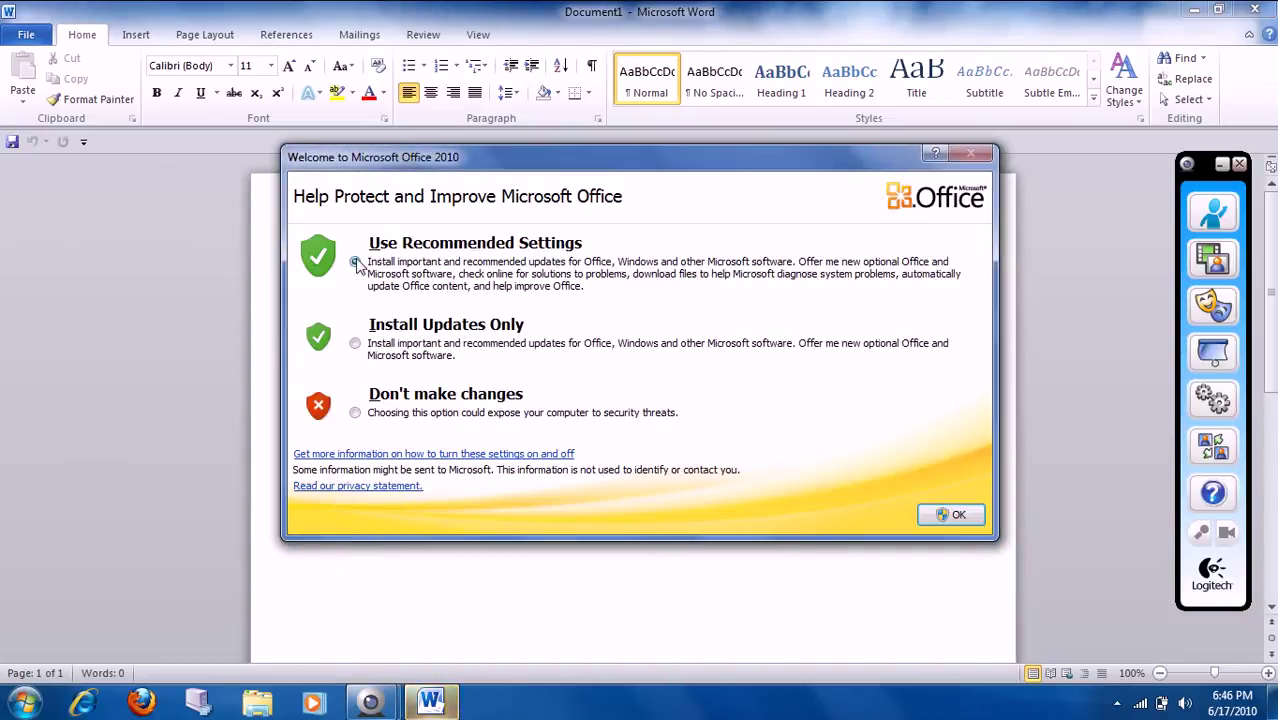
left_click(955, 515)
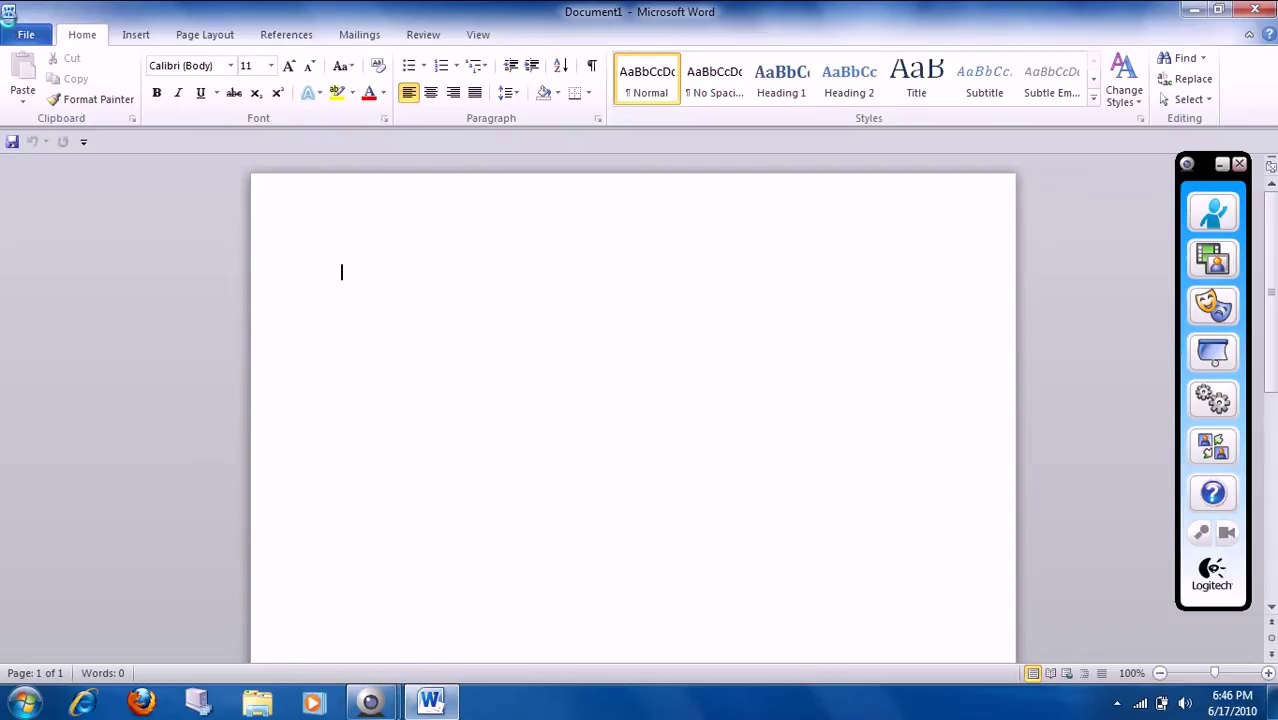
Close Word and remove Logitech Webcam Software and Speakonia from the Start menu's recent list
left_click(12, 27)
double_click(8, 12)
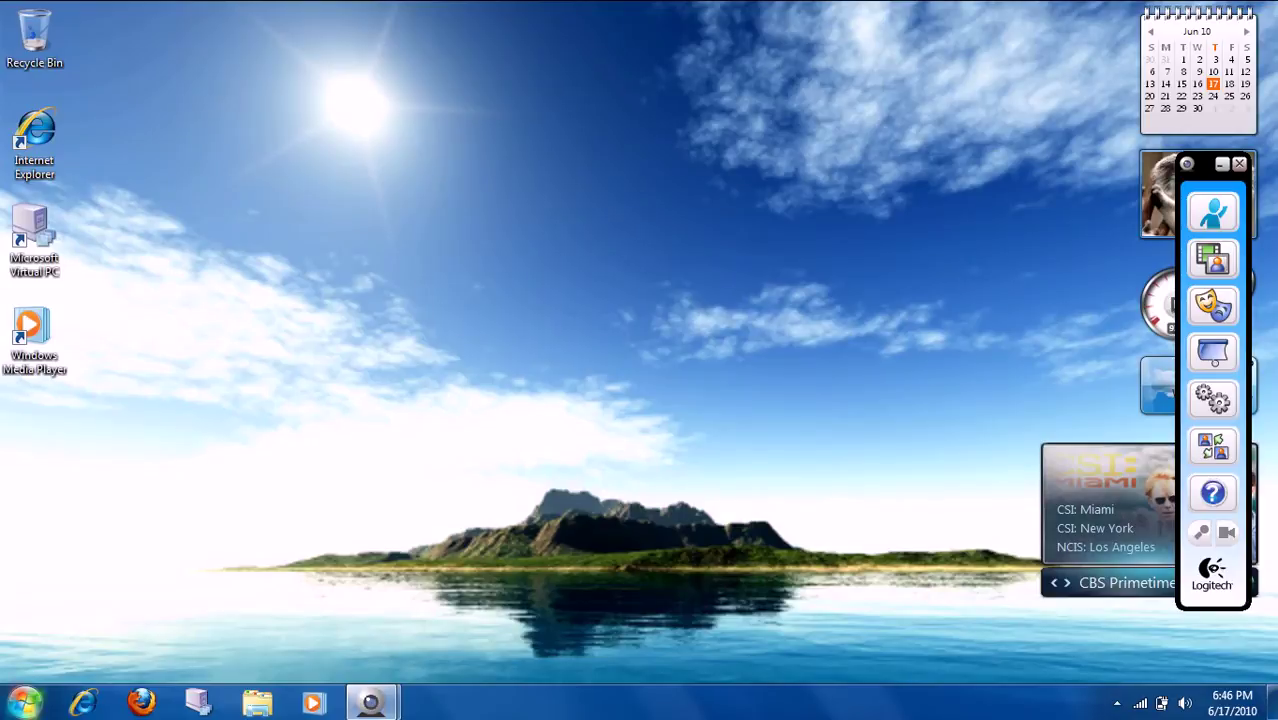
left_click(24, 702)
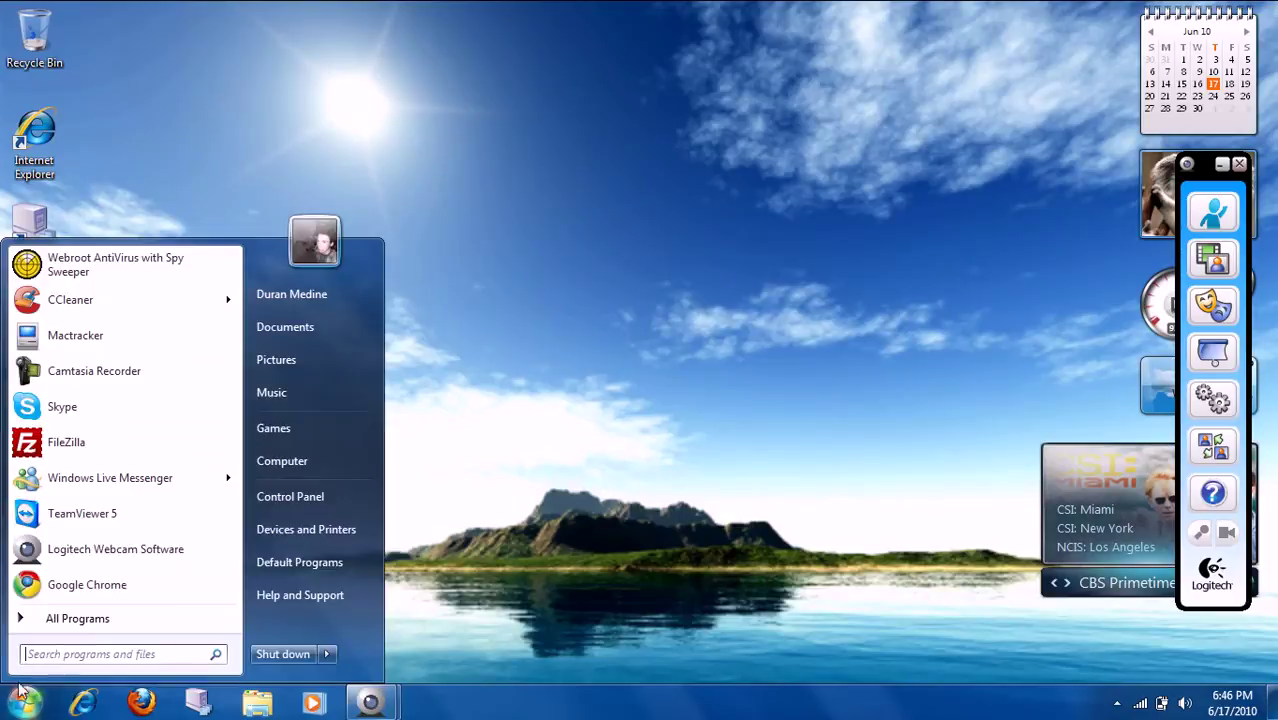
right_click(128, 551)
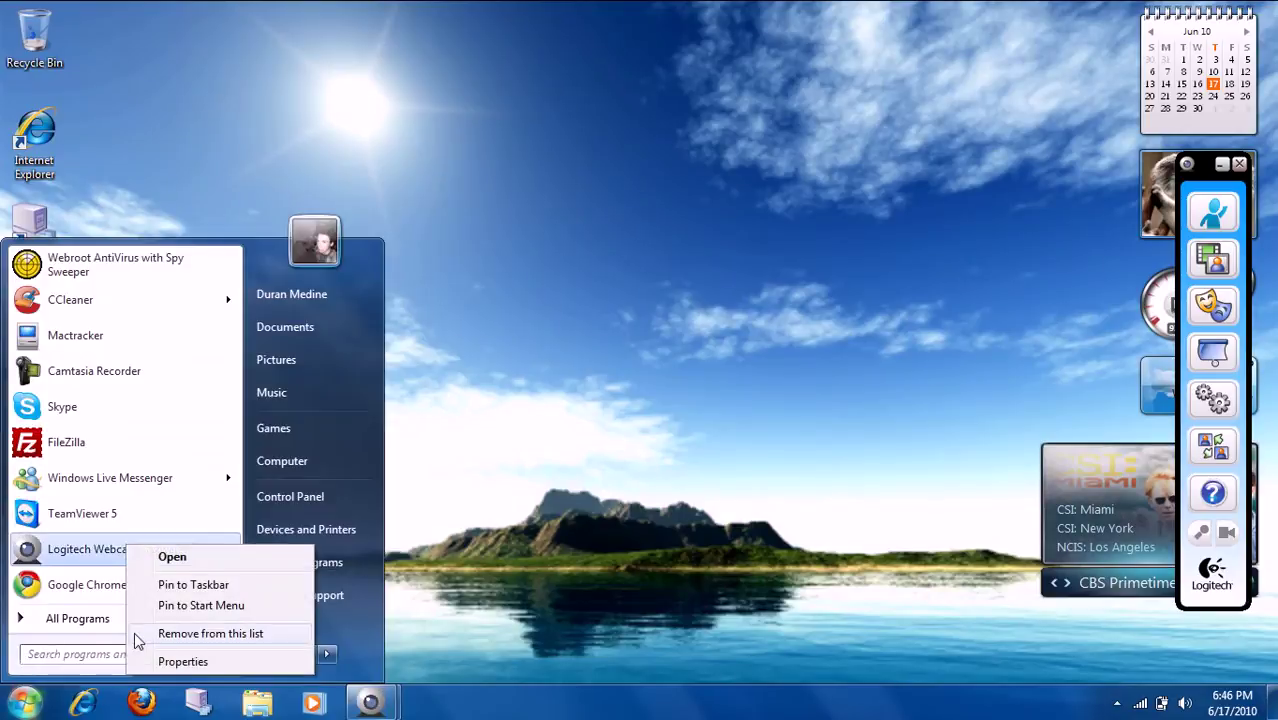
left_click(150, 636)
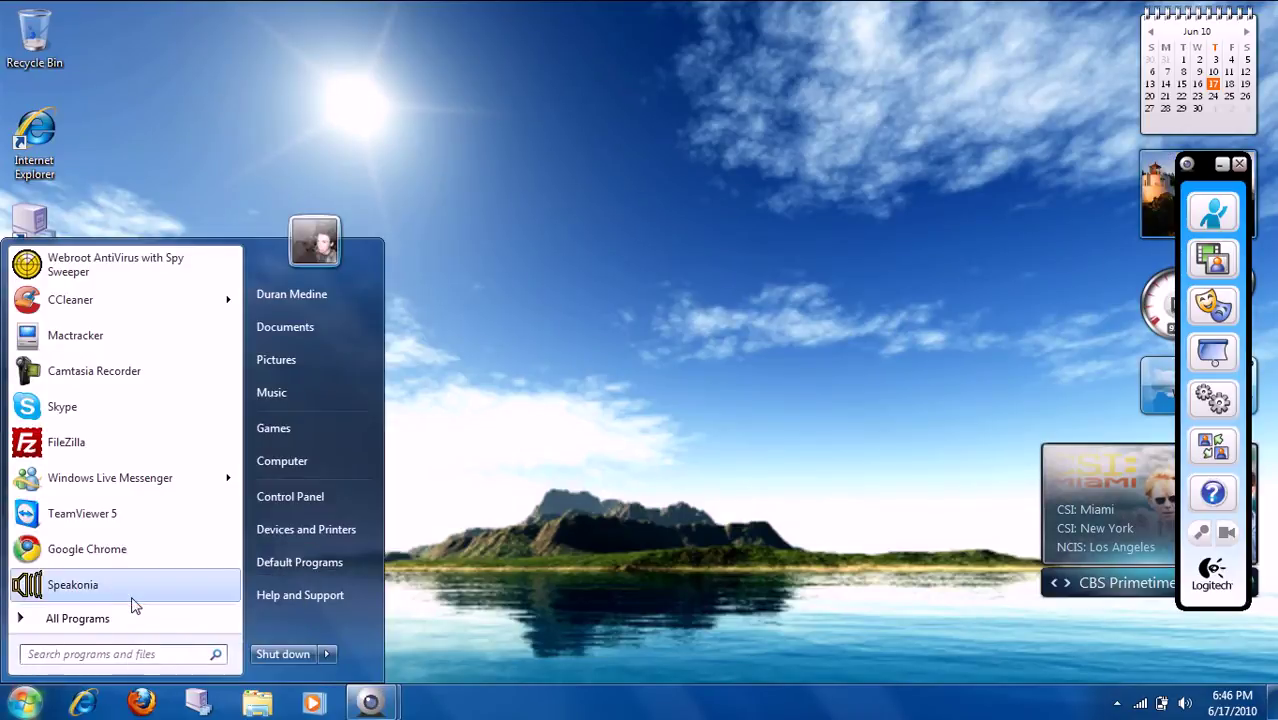
right_click(136, 598)
left_click(205, 553)
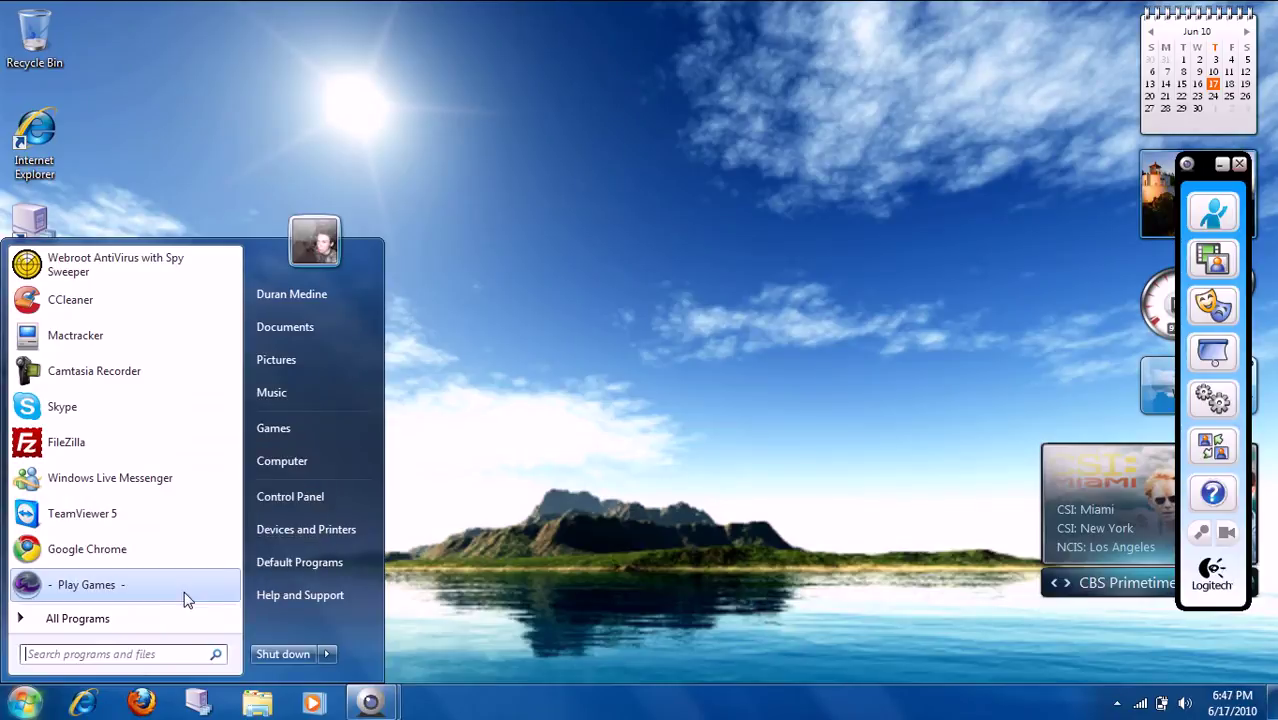
Relaunch Microsoft Word 2010 from All Programs > Microsoft Office
left_click(173, 620)
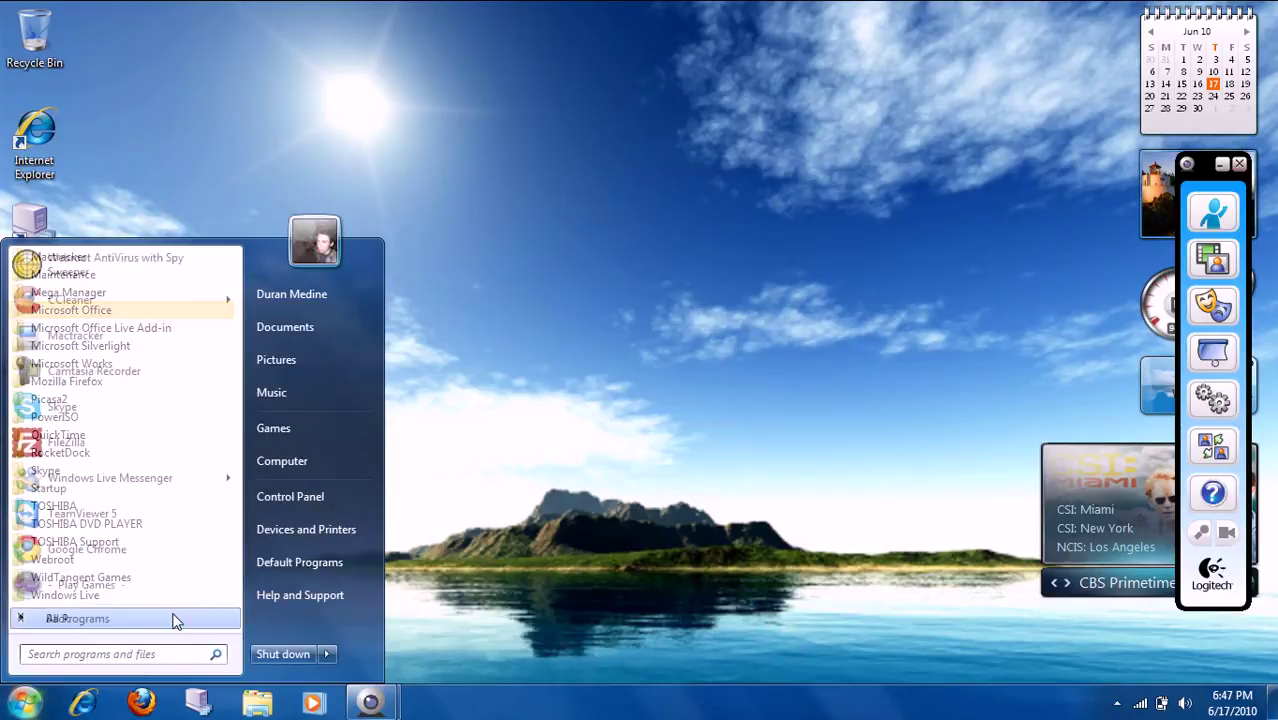
left_click(183, 312)
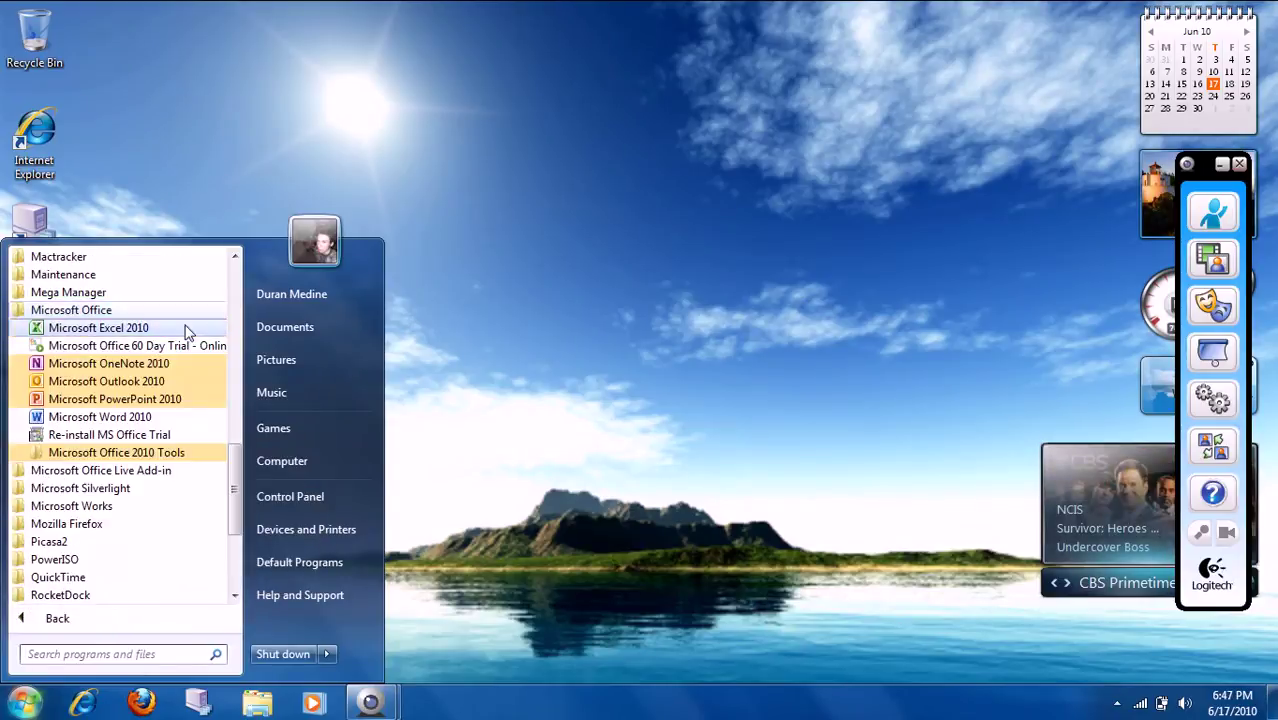
left_click(143, 420)
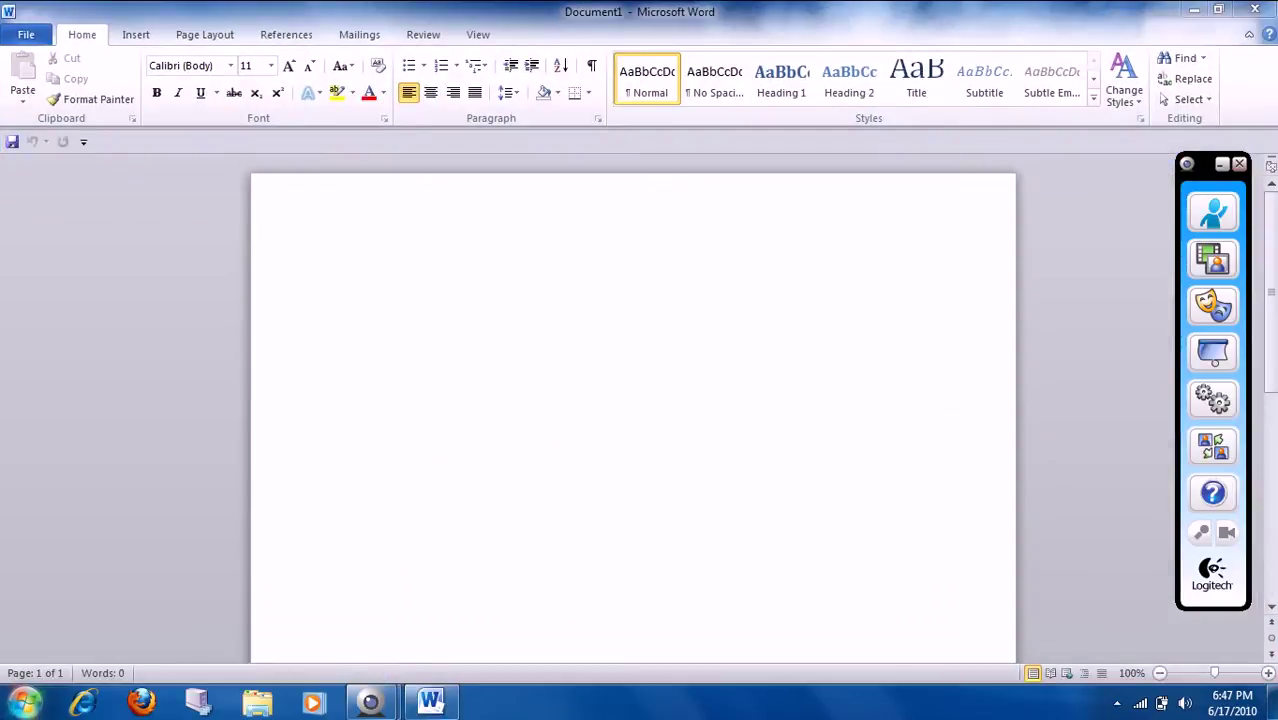
Open Word Options from the File tab of Document1
left_click(25, 702)
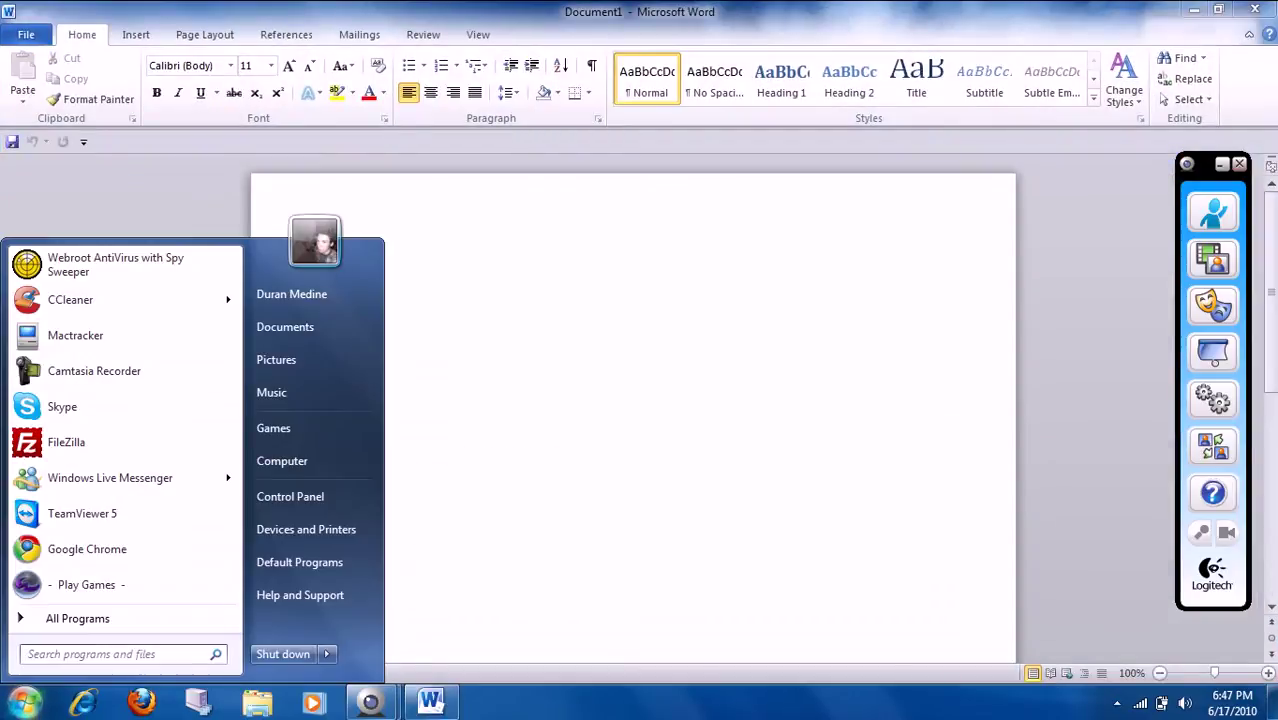
left_click(25, 702)
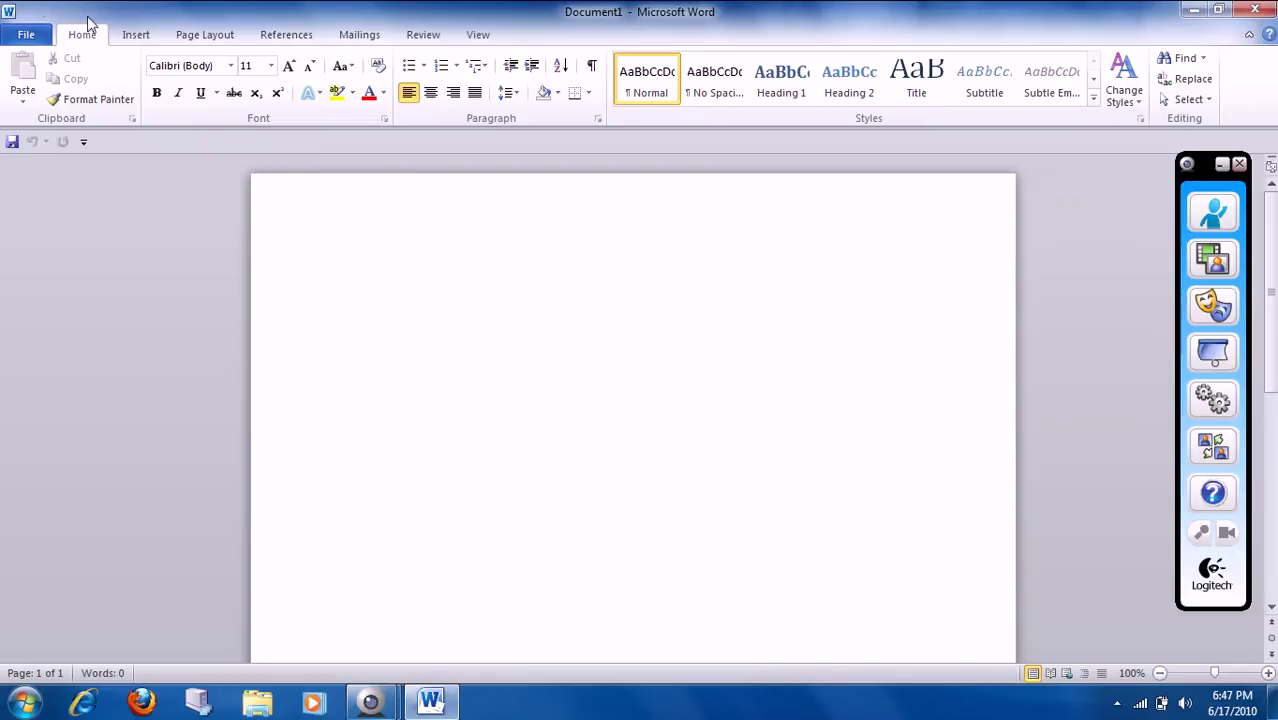
left_click(27, 34)
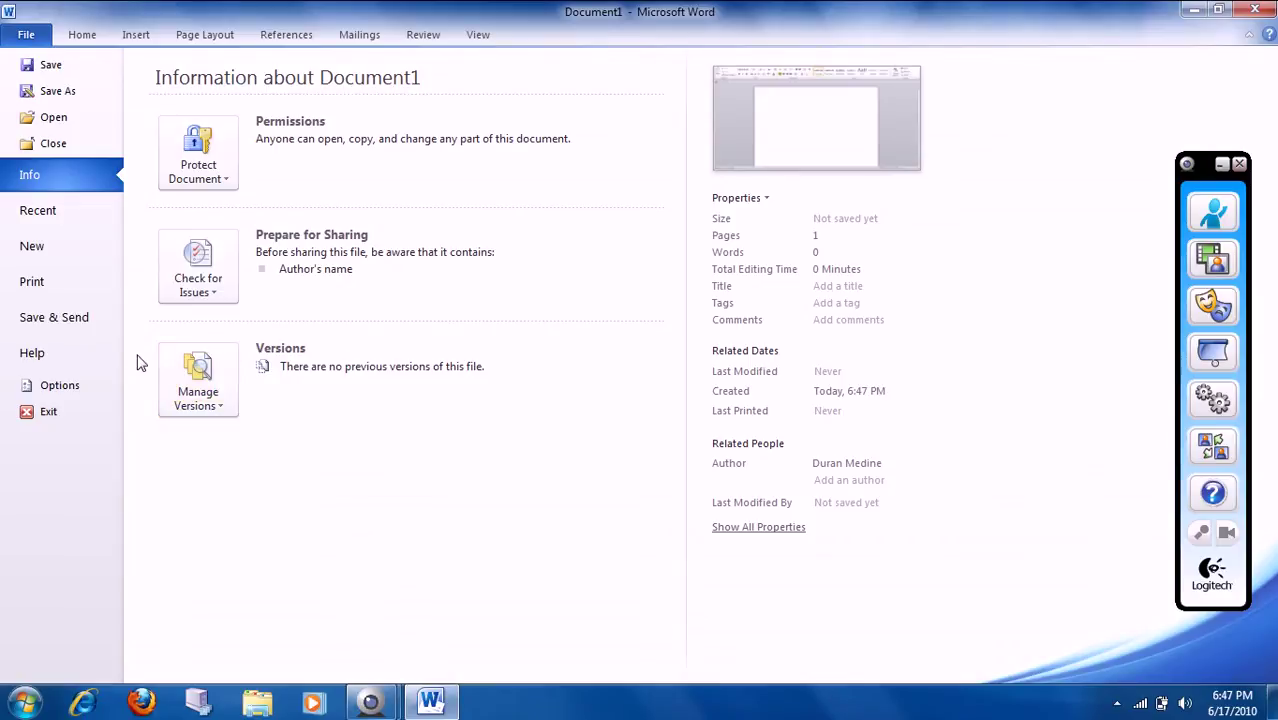
left_click(77, 388)
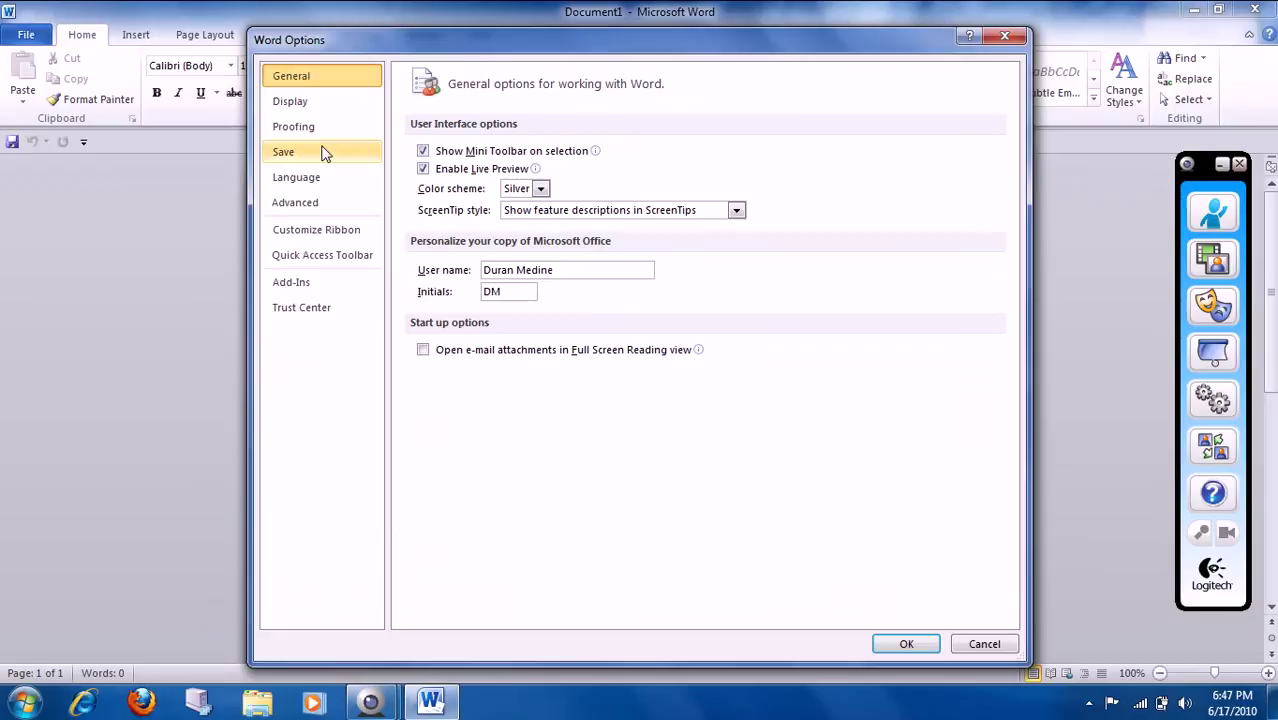
Browse the Add-Ins, Advanced, Display, Add-Ins and Trust Center option pages
left_click(311, 305)
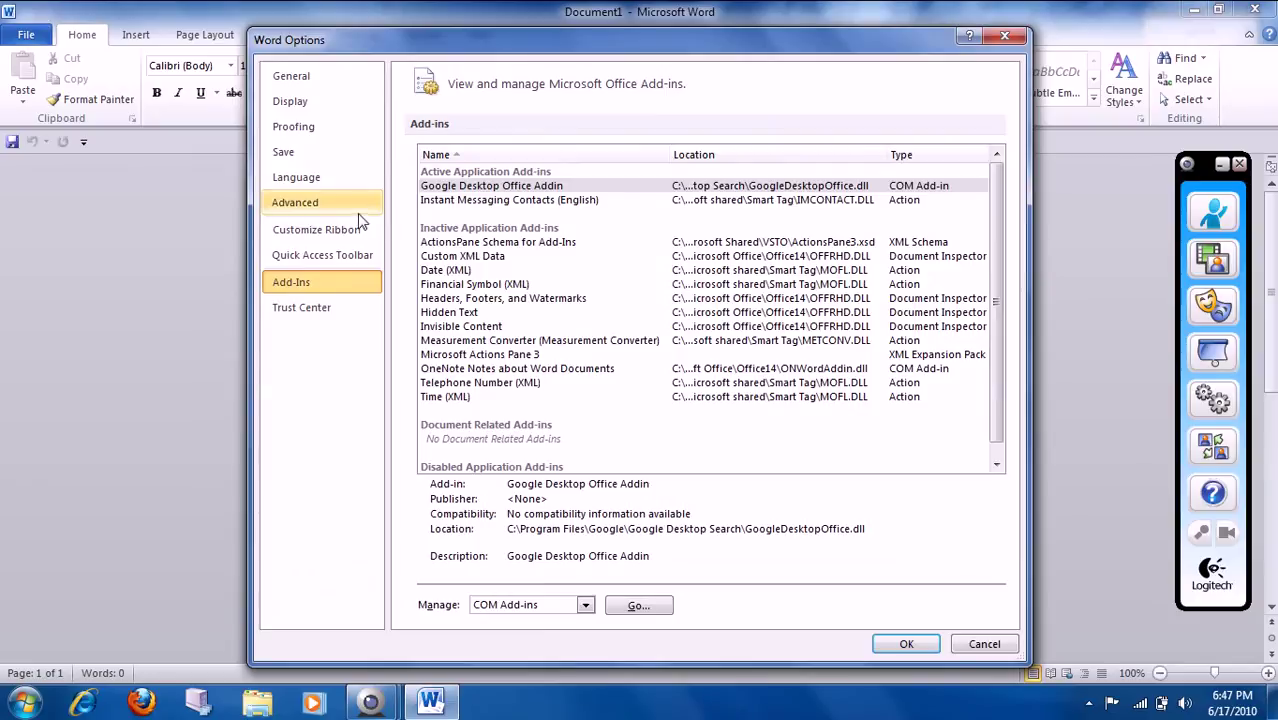
left_click(355, 199)
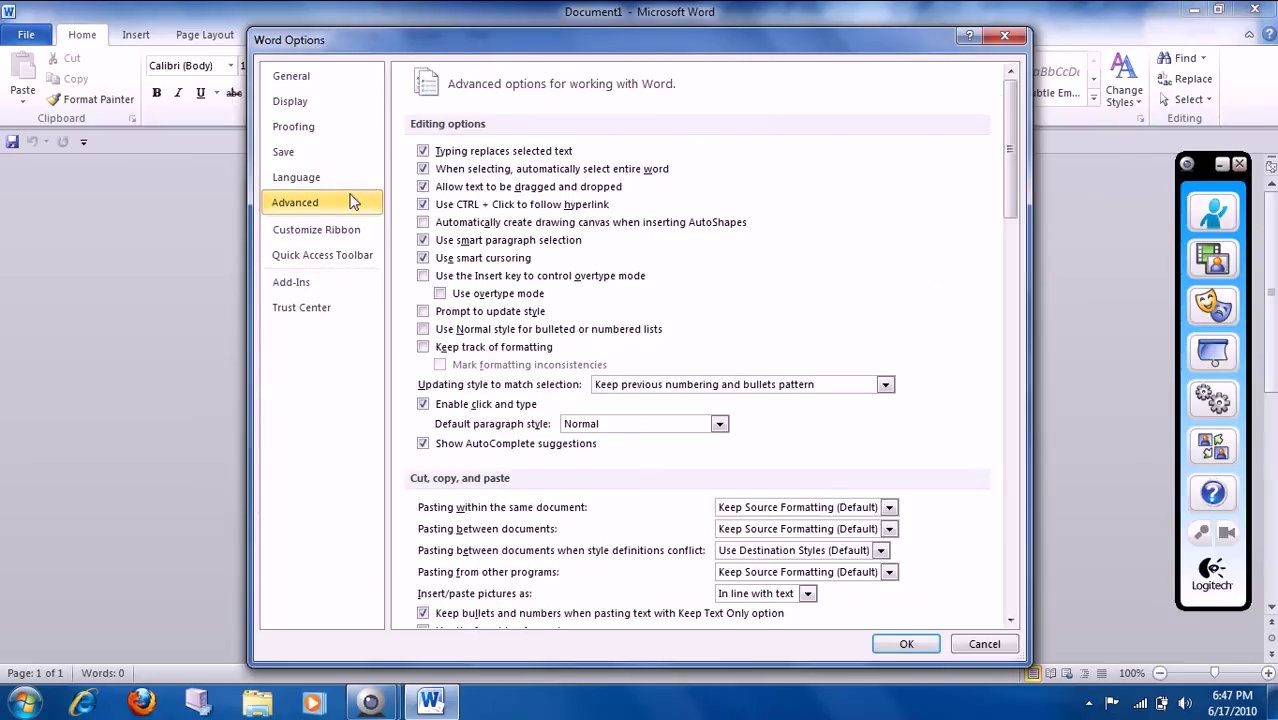
left_click(330, 100)
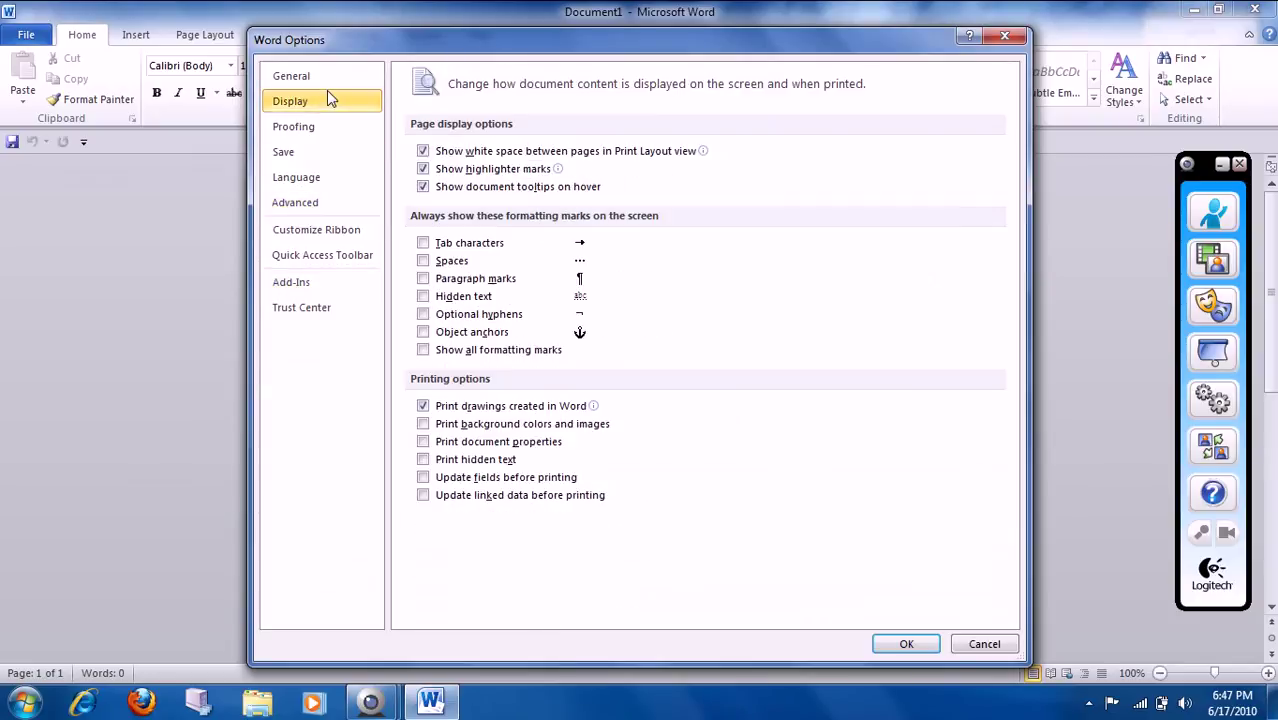
left_click(334, 283)
left_click(334, 308)
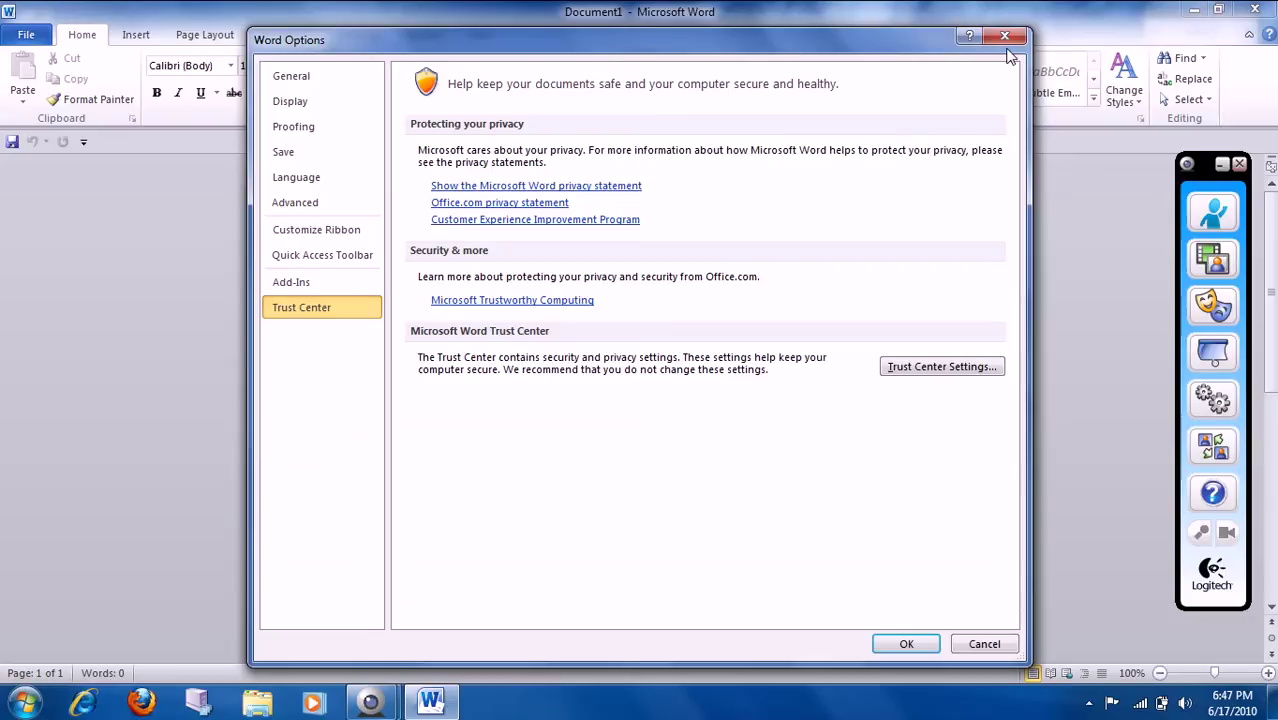
left_click(1006, 38)
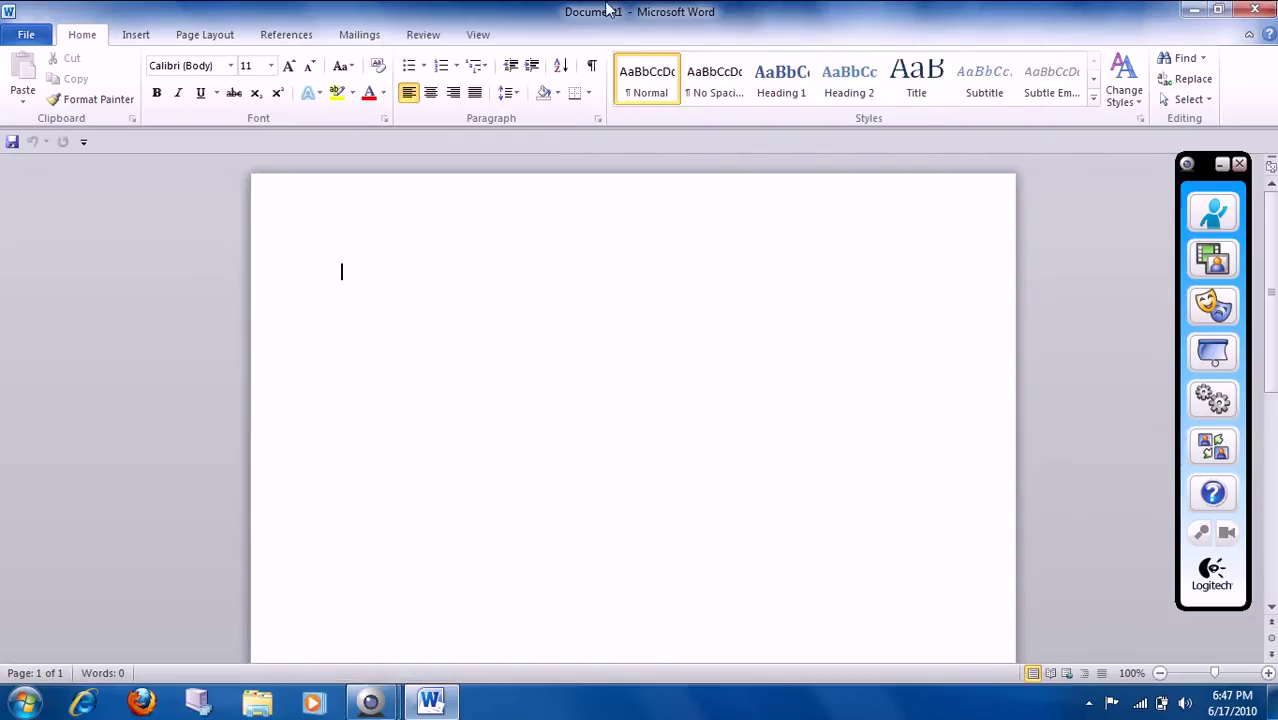
left_click(26, 34)
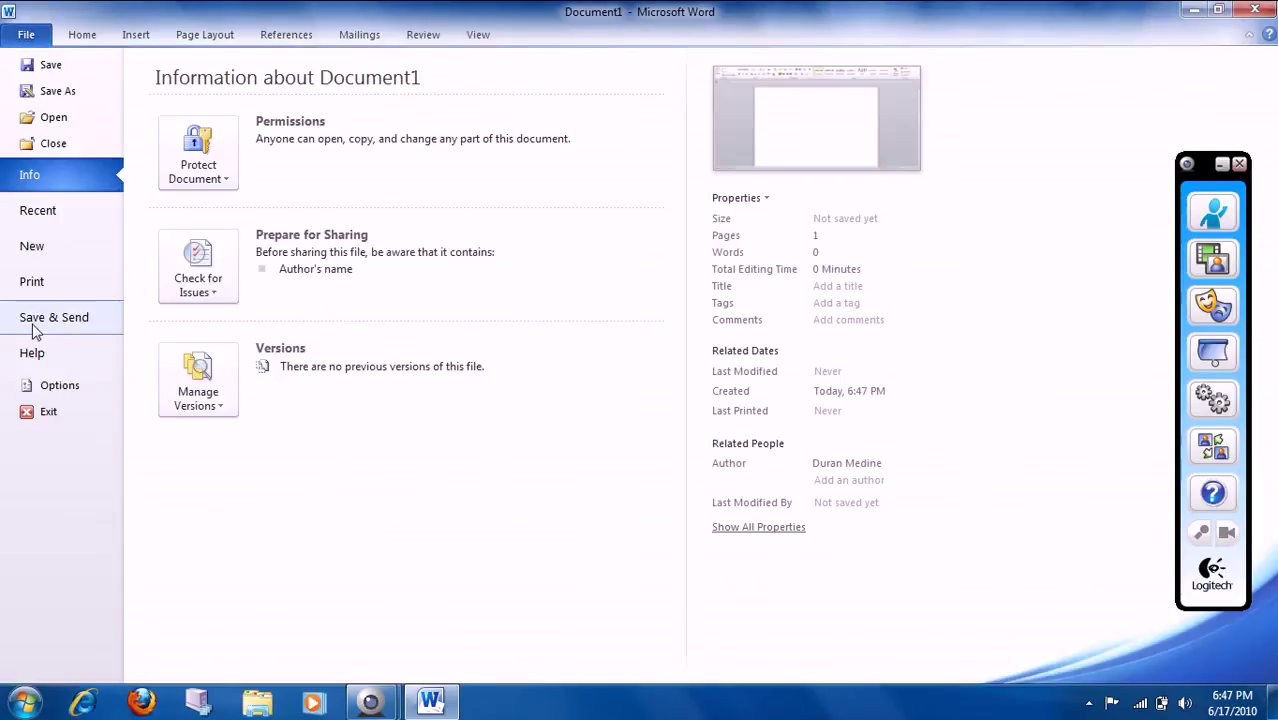
left_click(53, 387)
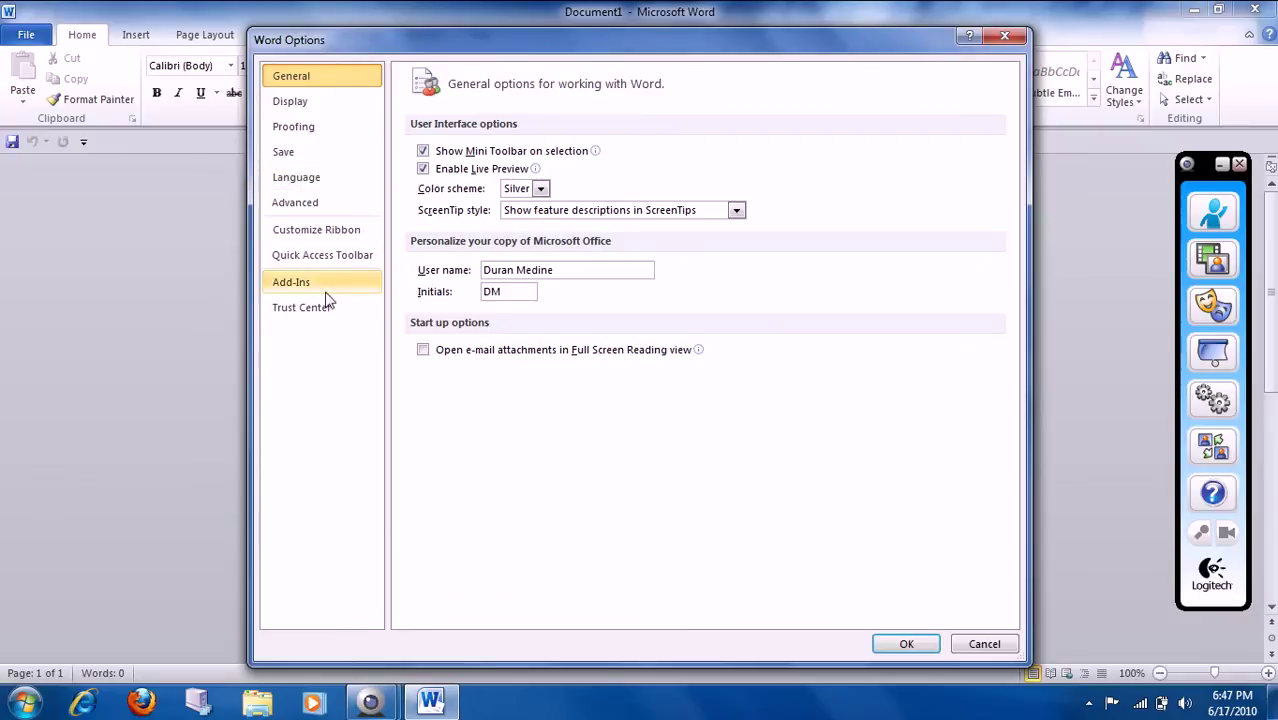
left_click(320, 101)
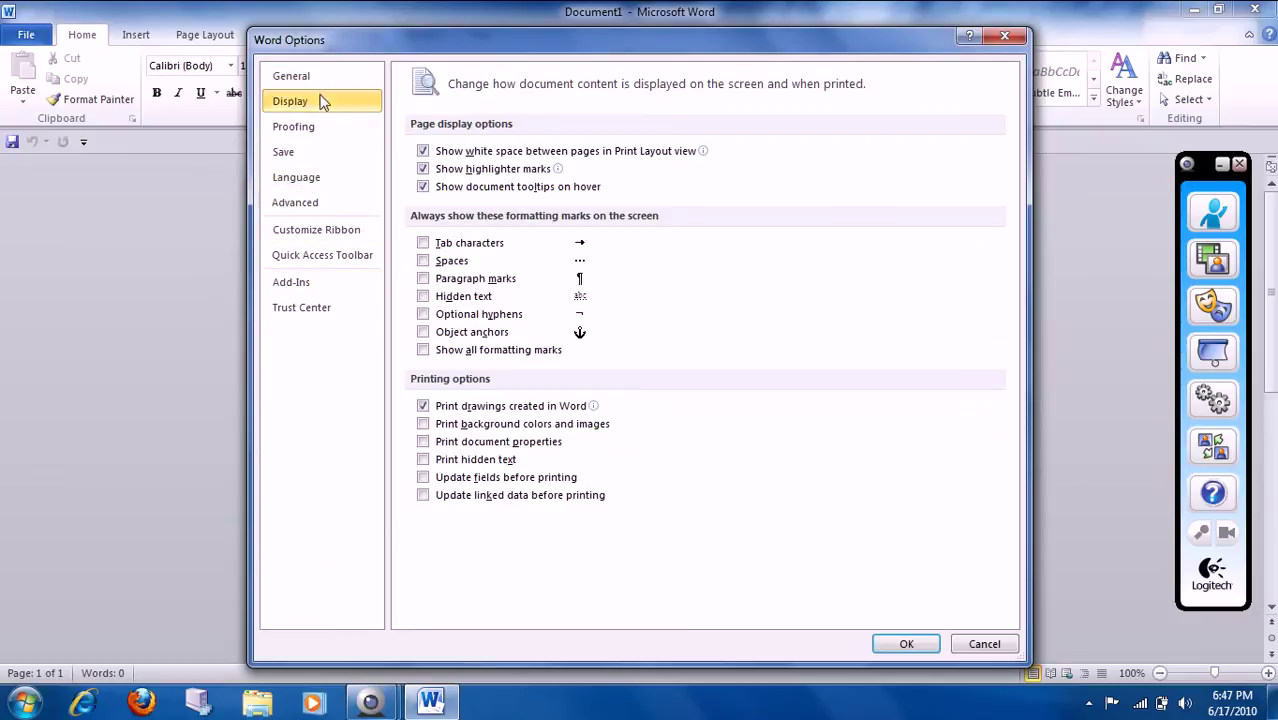
left_click(305, 125)
left_click(305, 154)
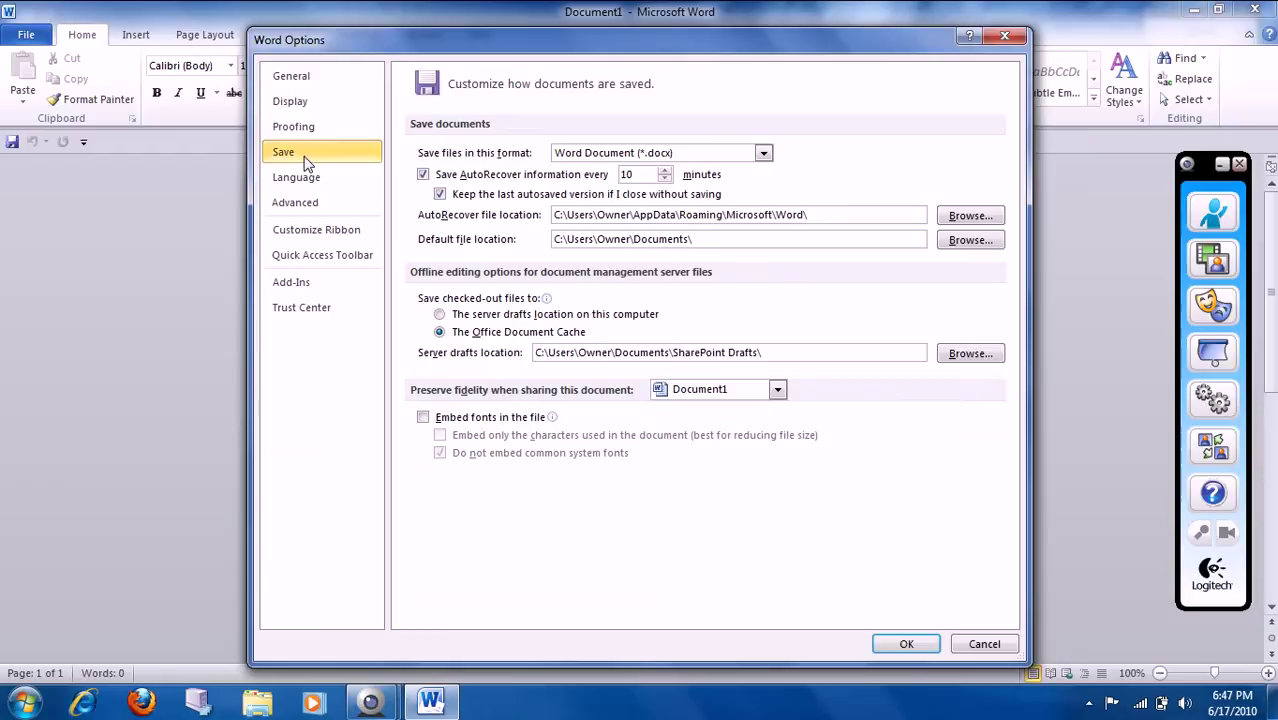
left_click(305, 185)
left_click(302, 205)
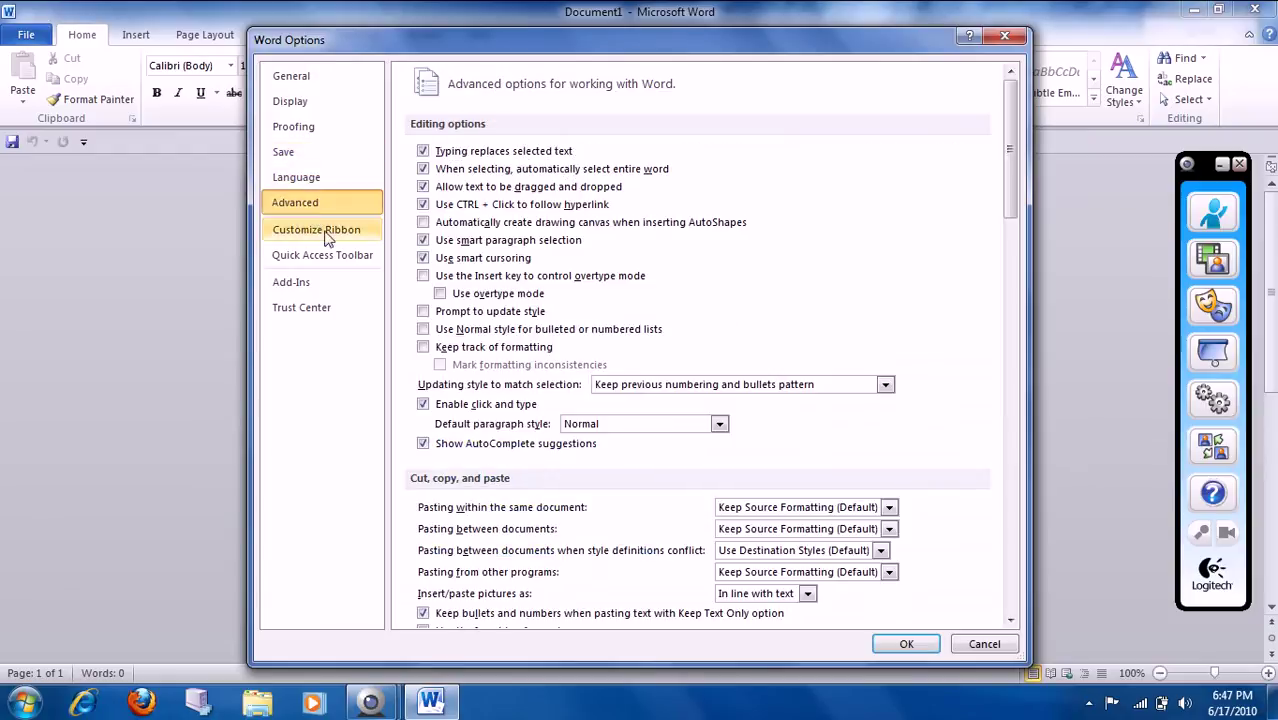
left_click(336, 258)
left_click(340, 286)
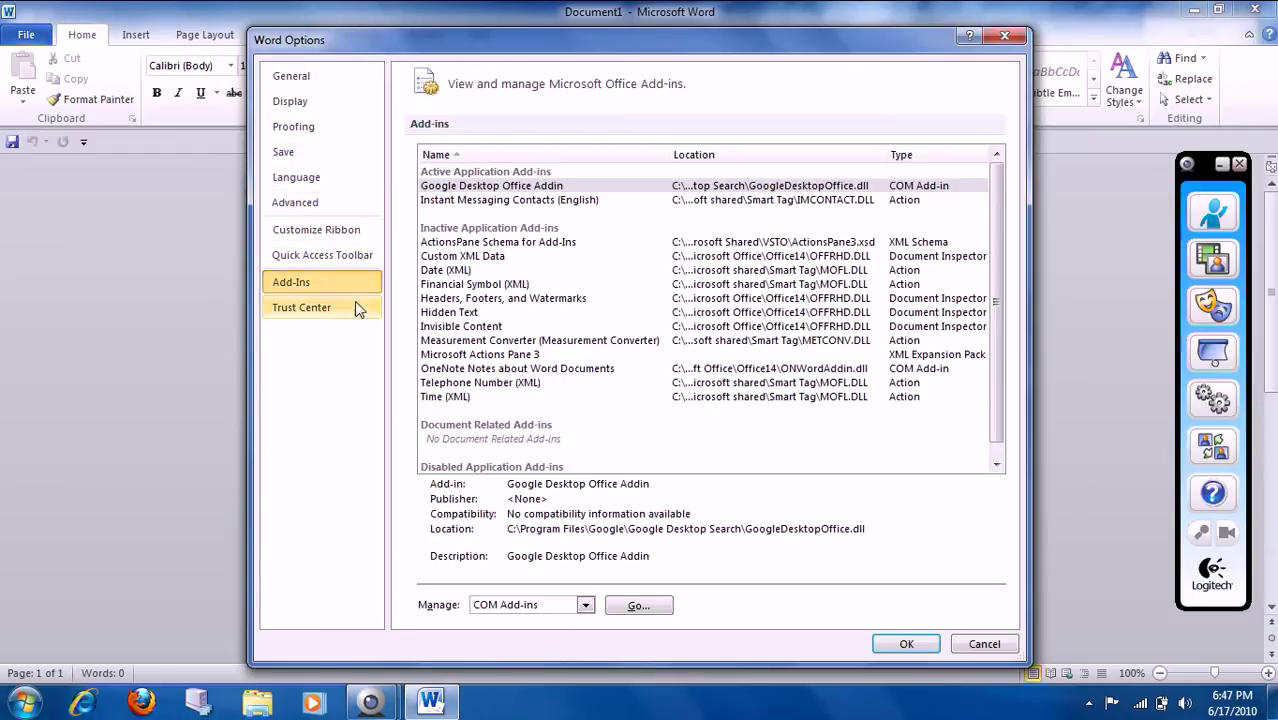
left_click(352, 312)
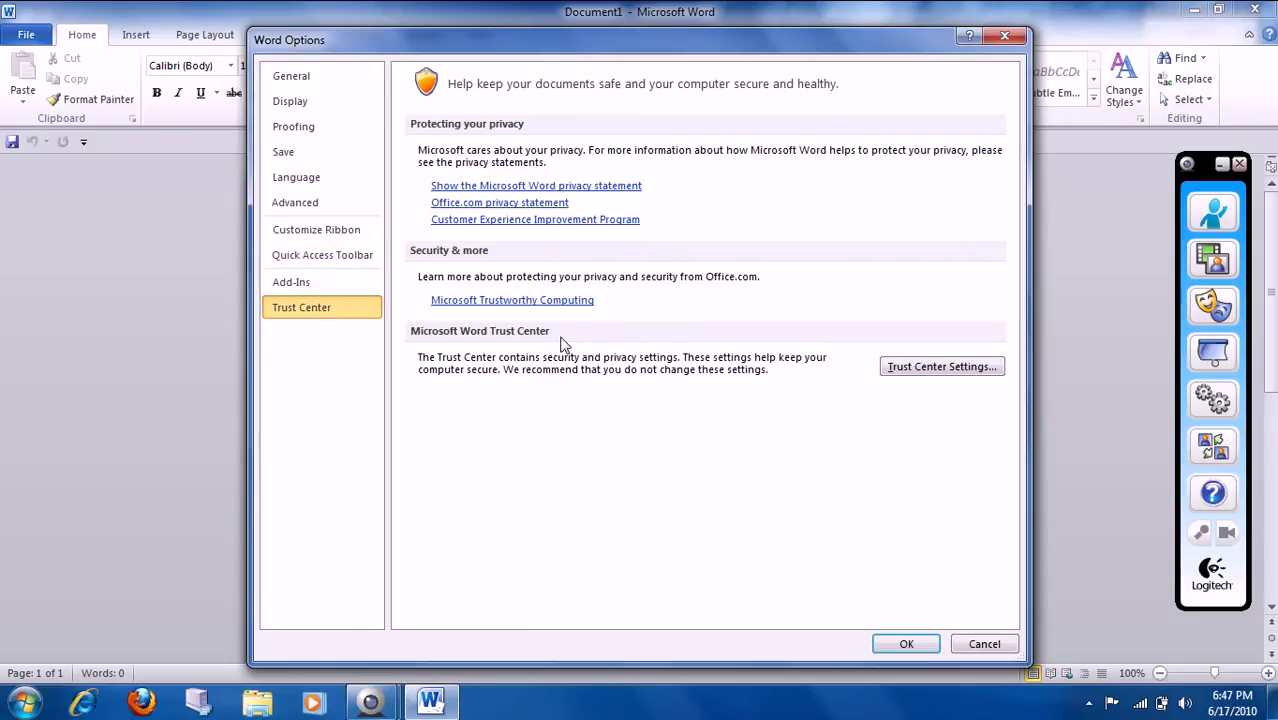
left_click(925, 367)
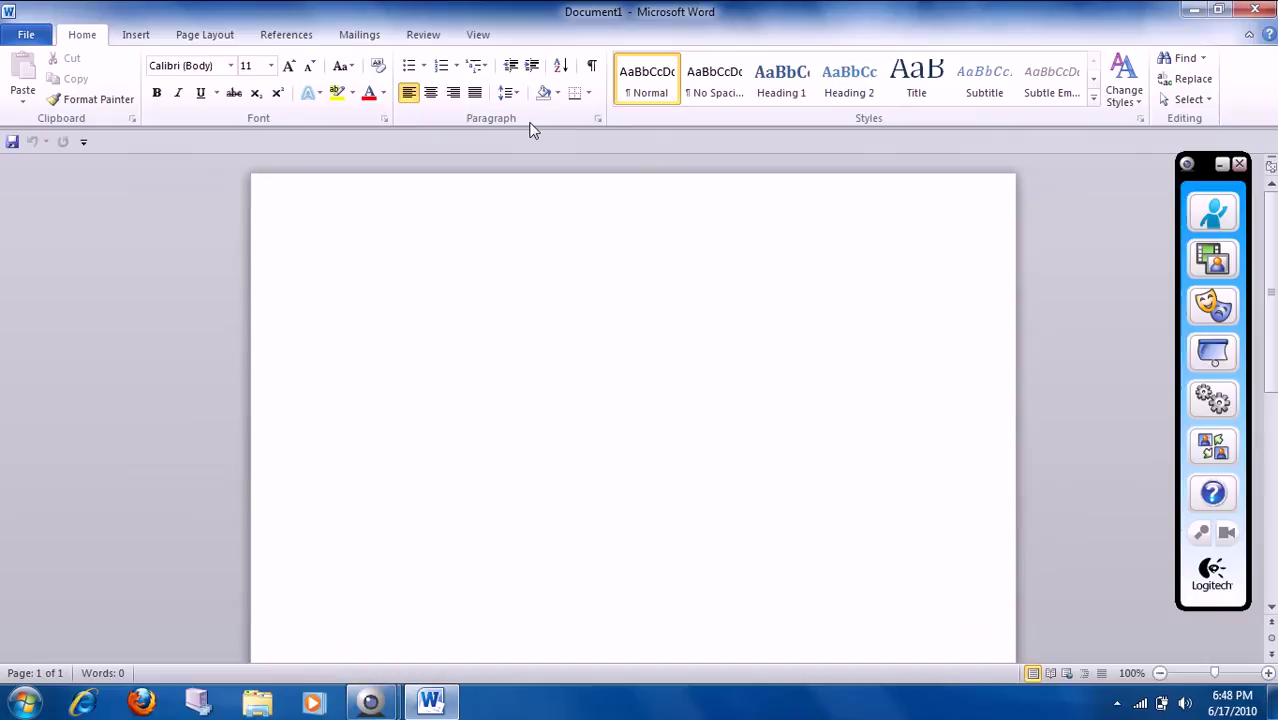
Browse the View, File and Page Layout tabs, ending back on the Home tab
left_click(478, 36)
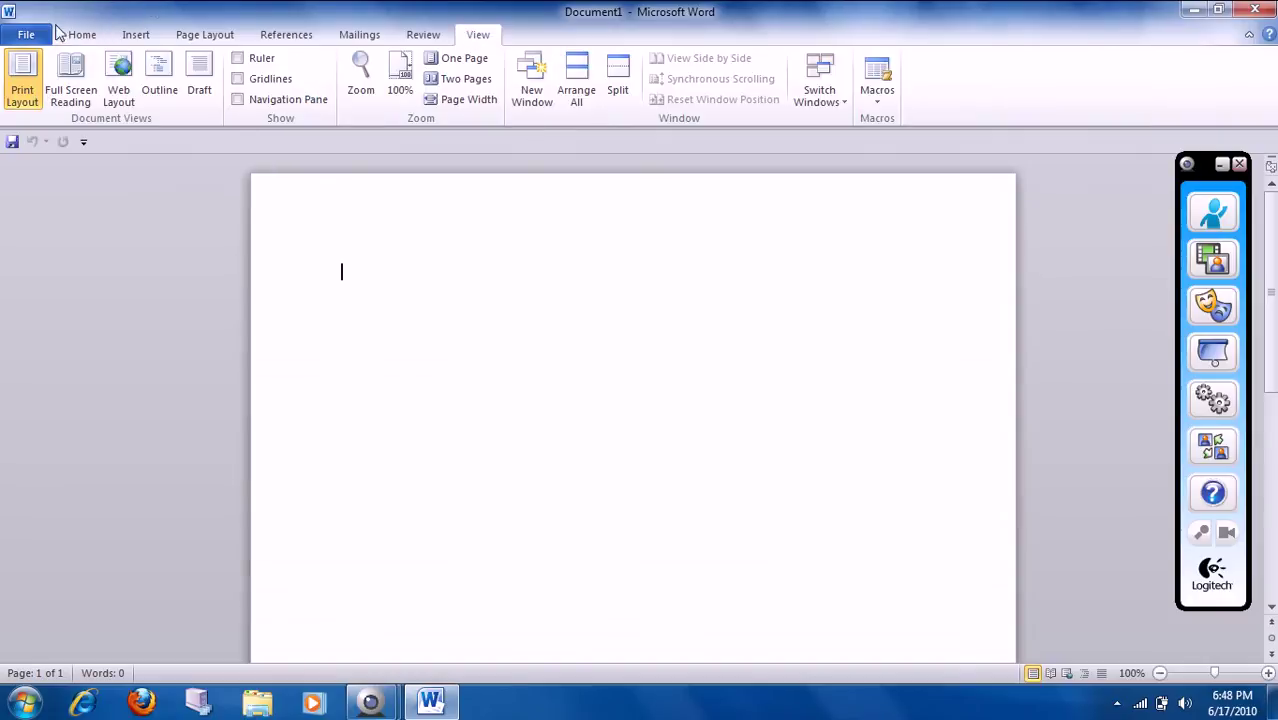
left_click(30, 34)
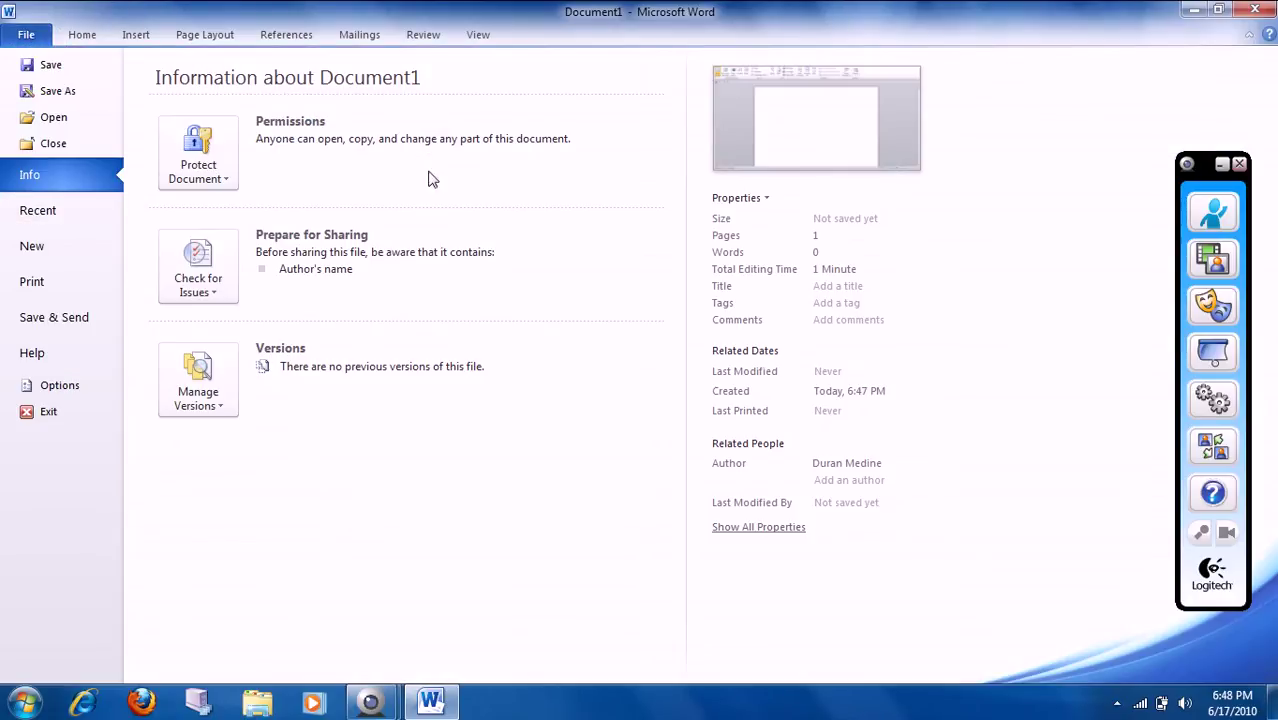
left_click(134, 35)
left_click(228, 35)
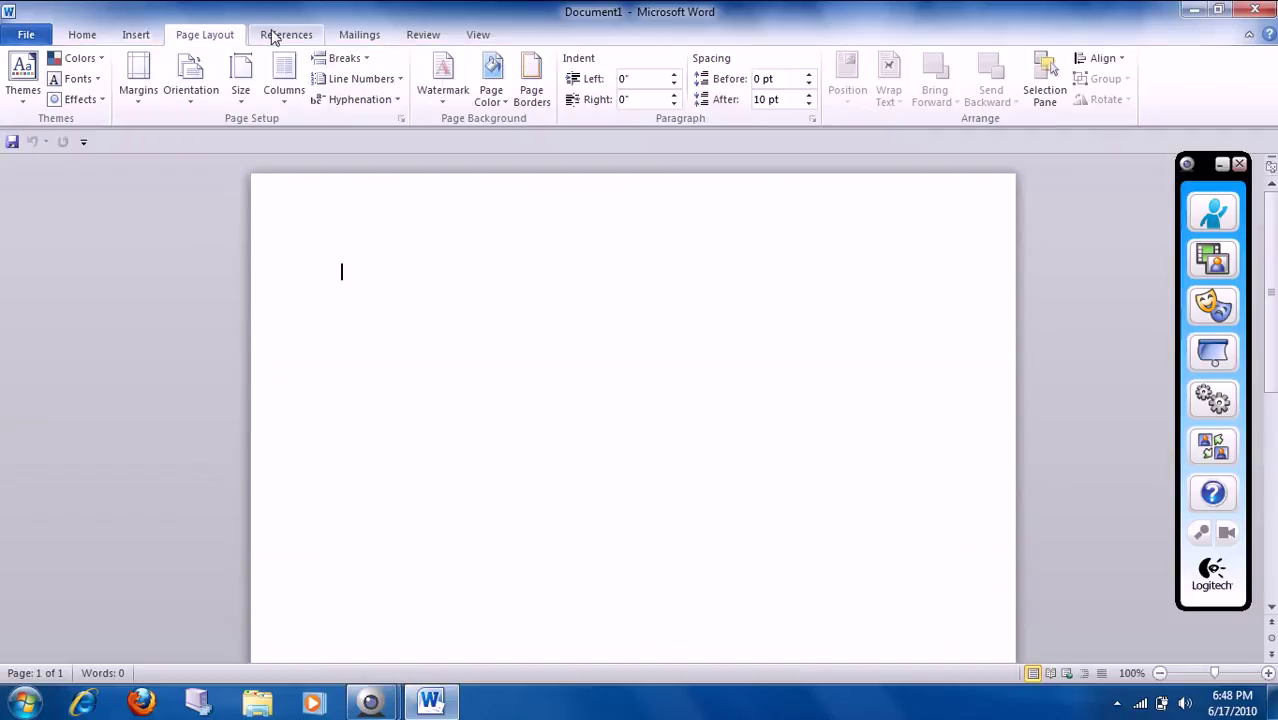
left_click(86, 36)
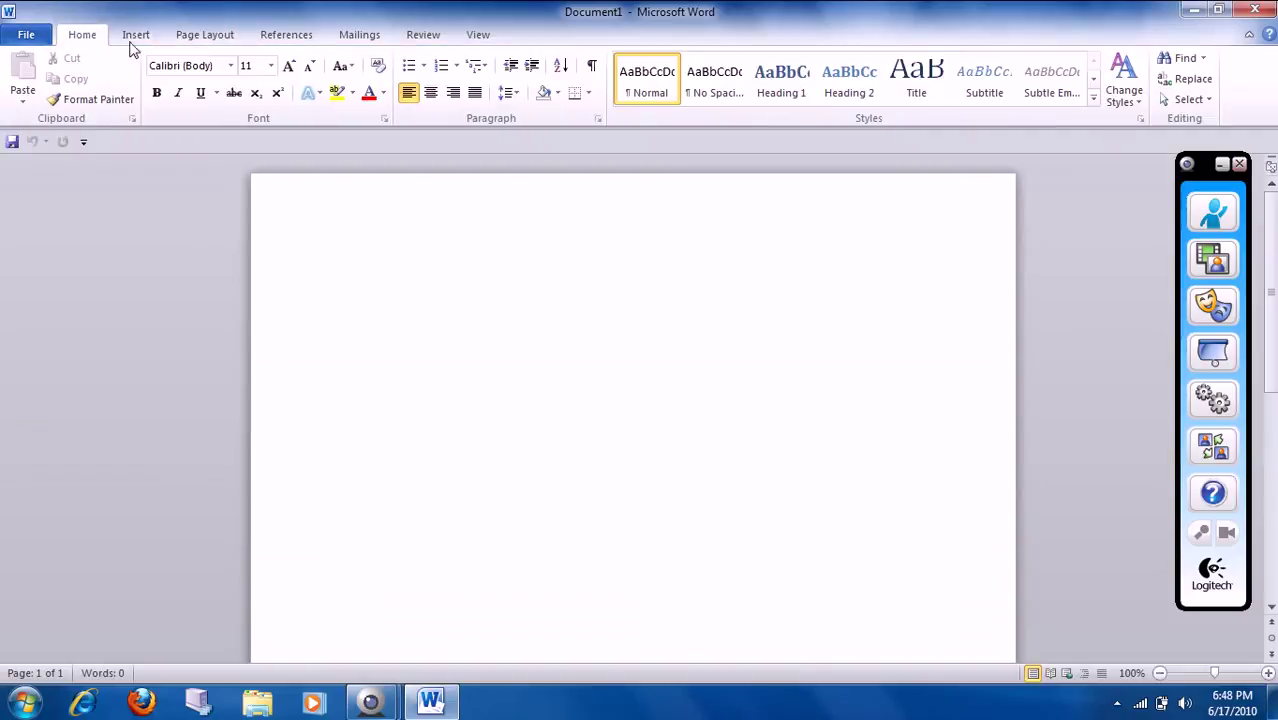
Set font size to 48, type 'This is a Microsoft Word 2010 test.', then minimize Word
left_click(270, 65)
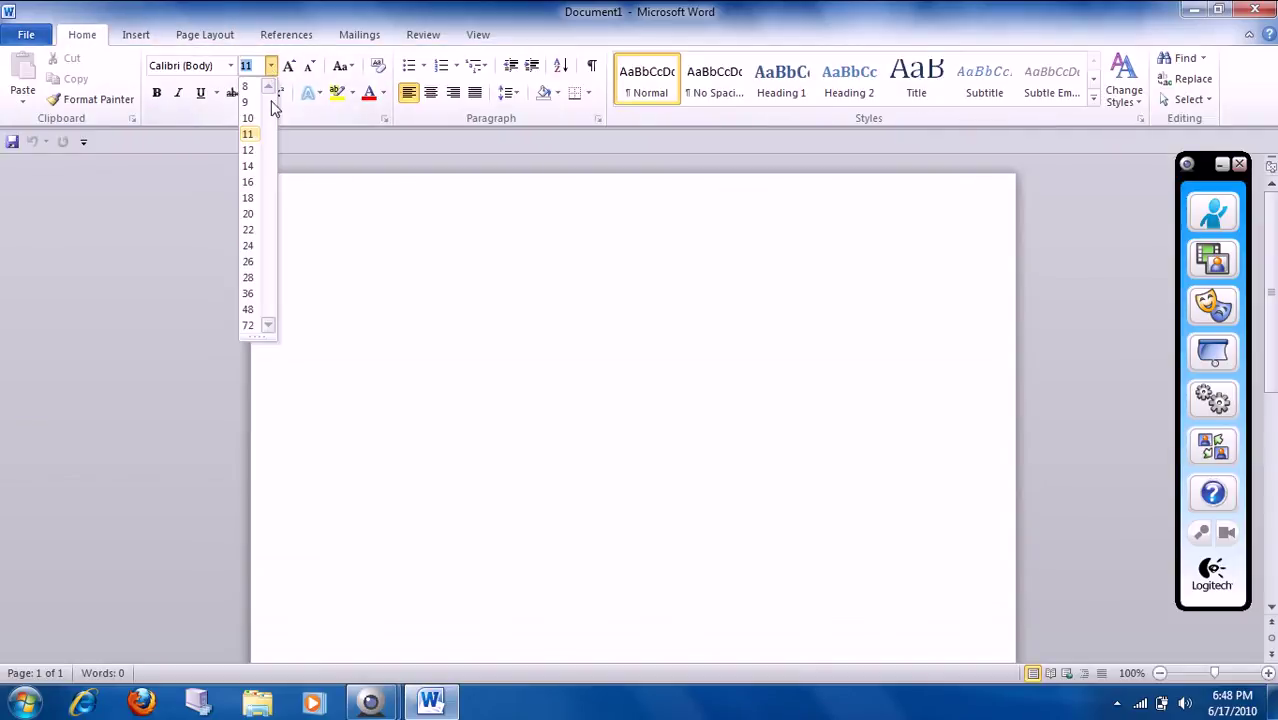
left_click(250, 309)
type("Ths")
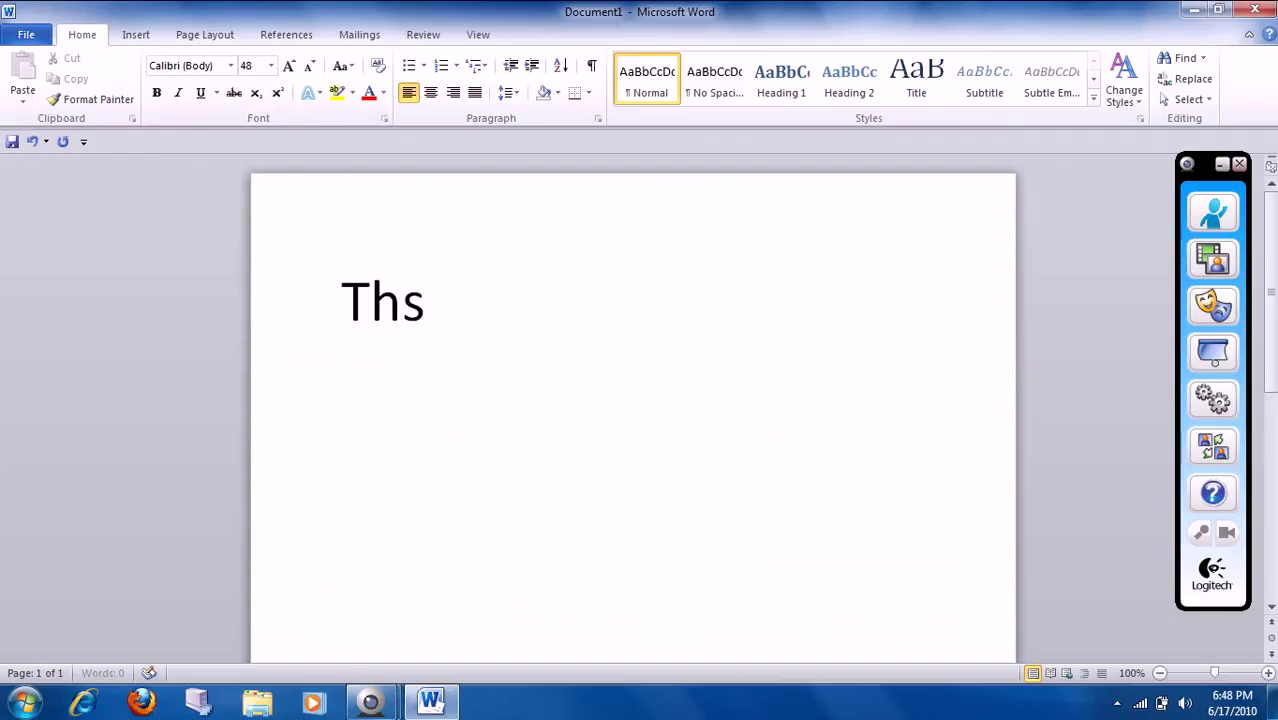
key("BackSpace")
type("is is")
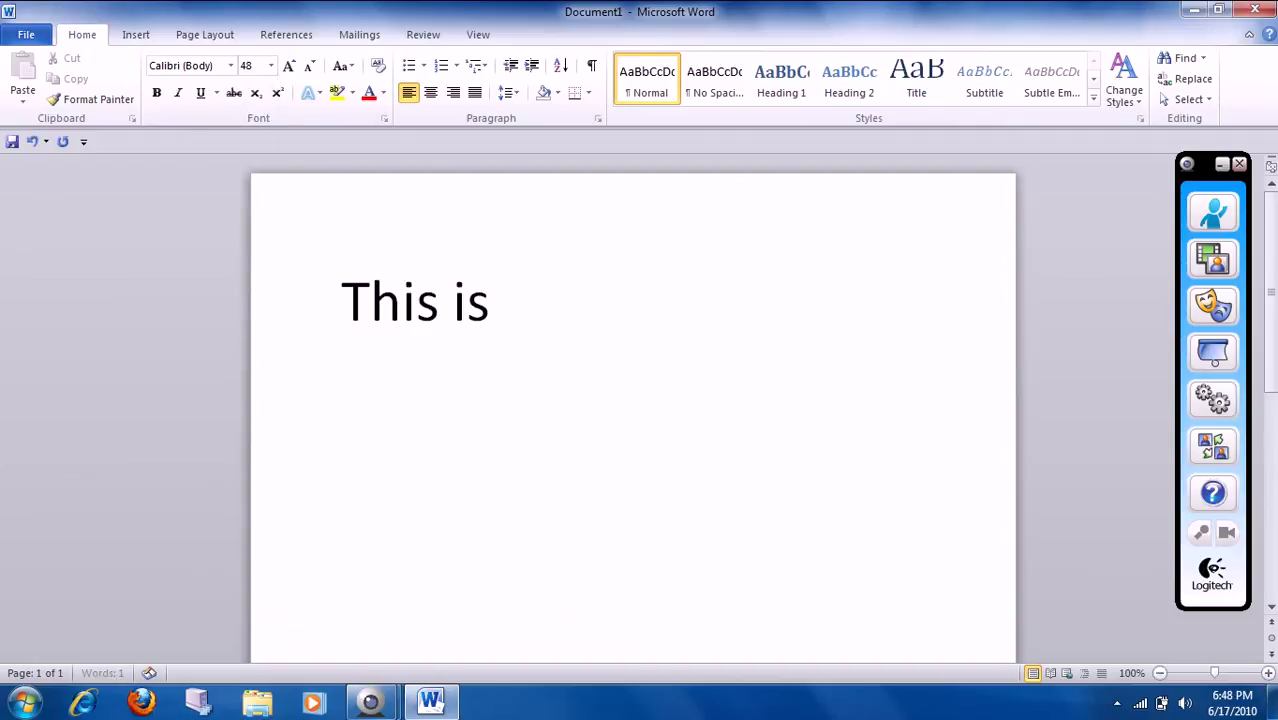
type(" a Microsof")
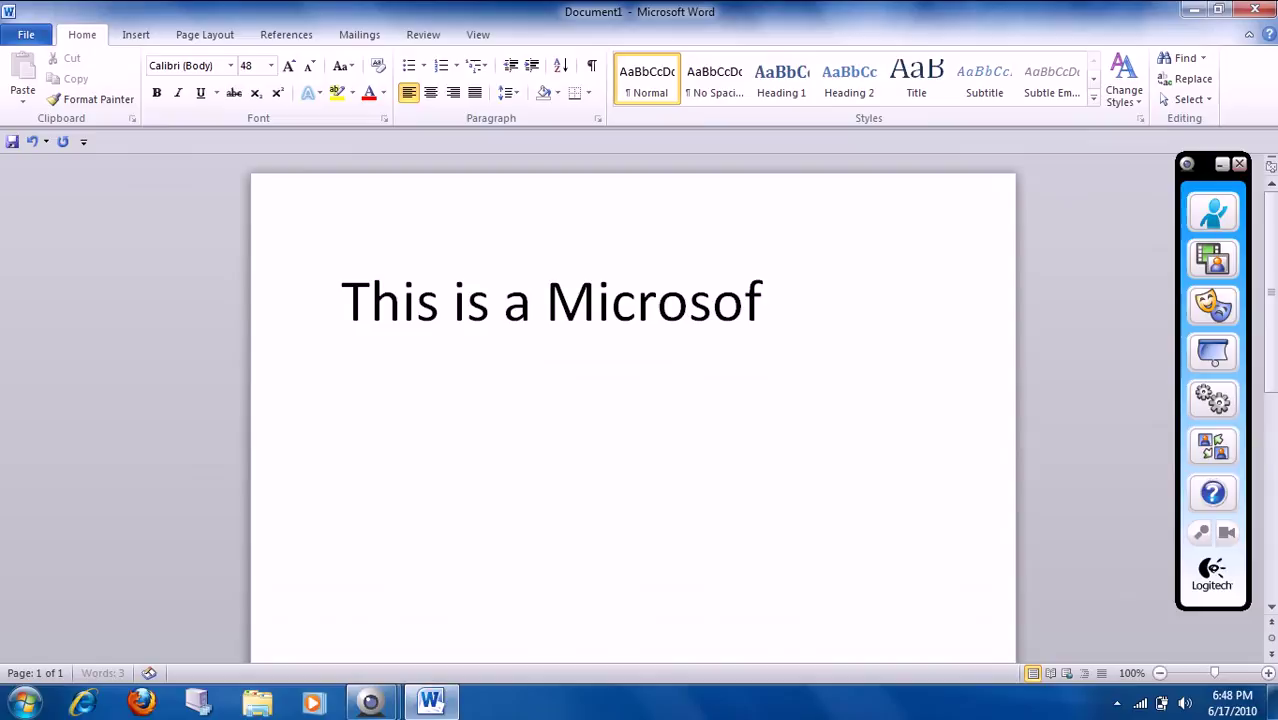
type("t Word ")
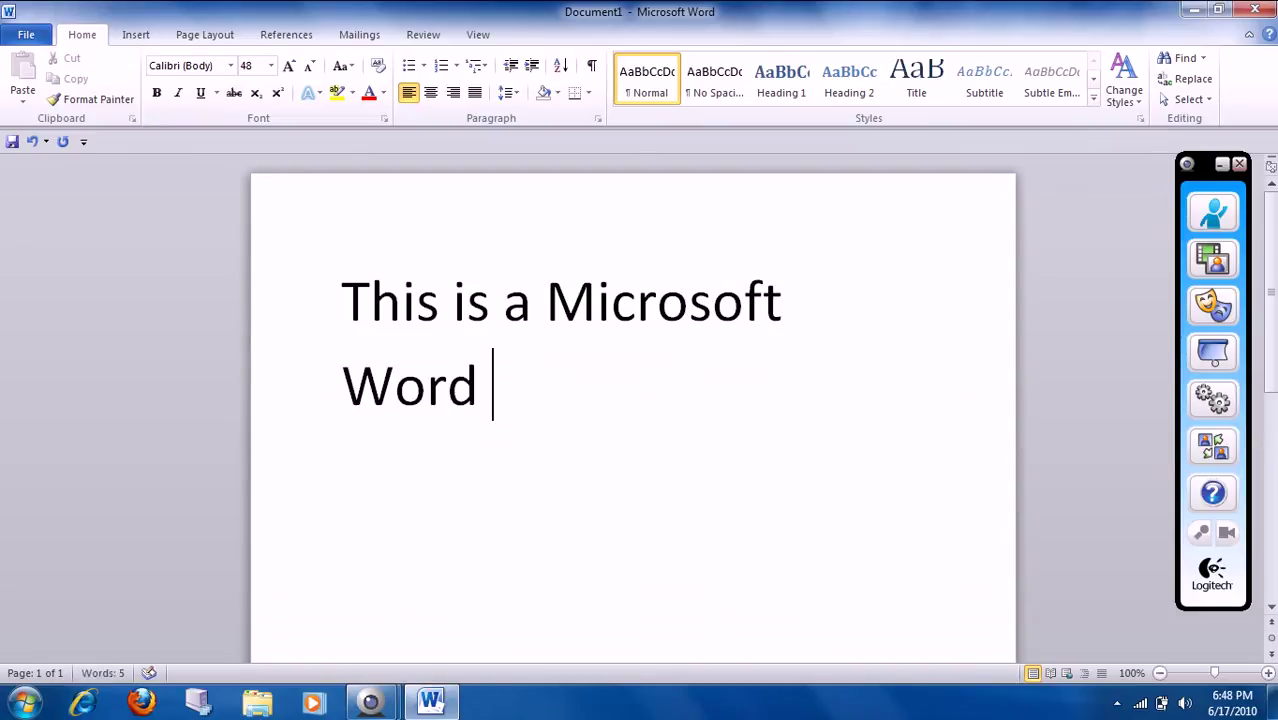
type("2010 test.")
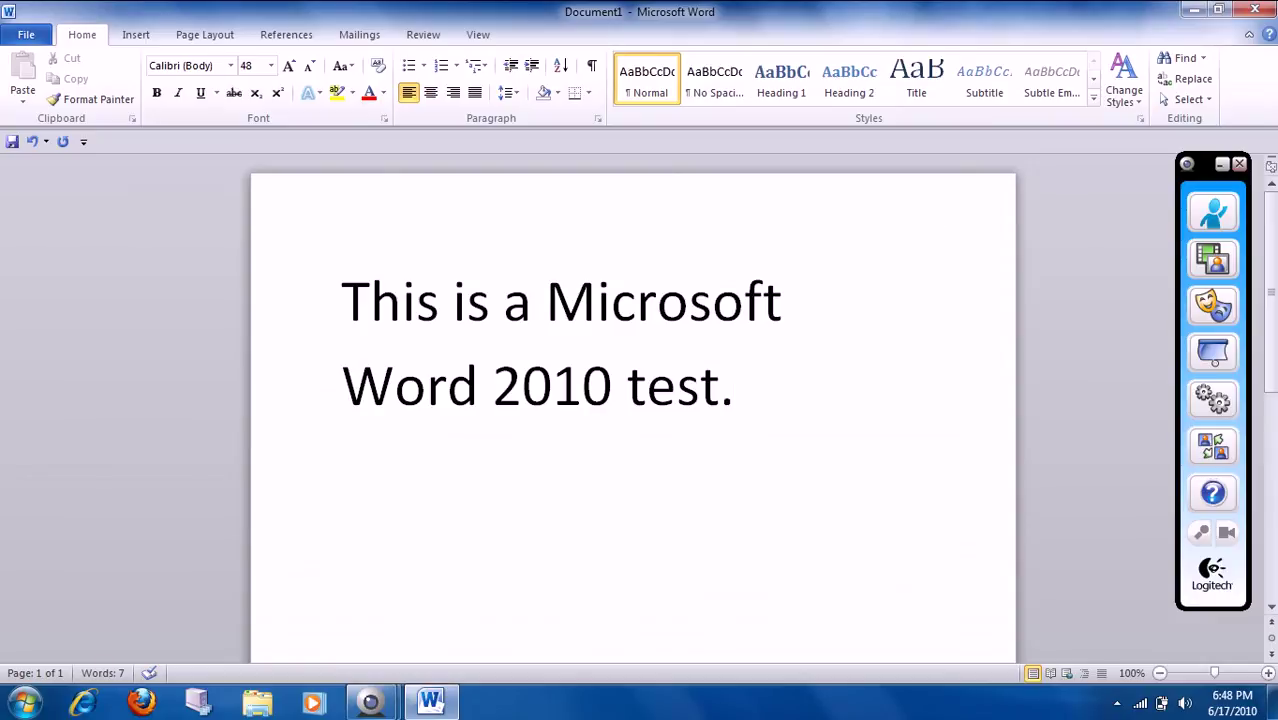
left_click(1193, 10)
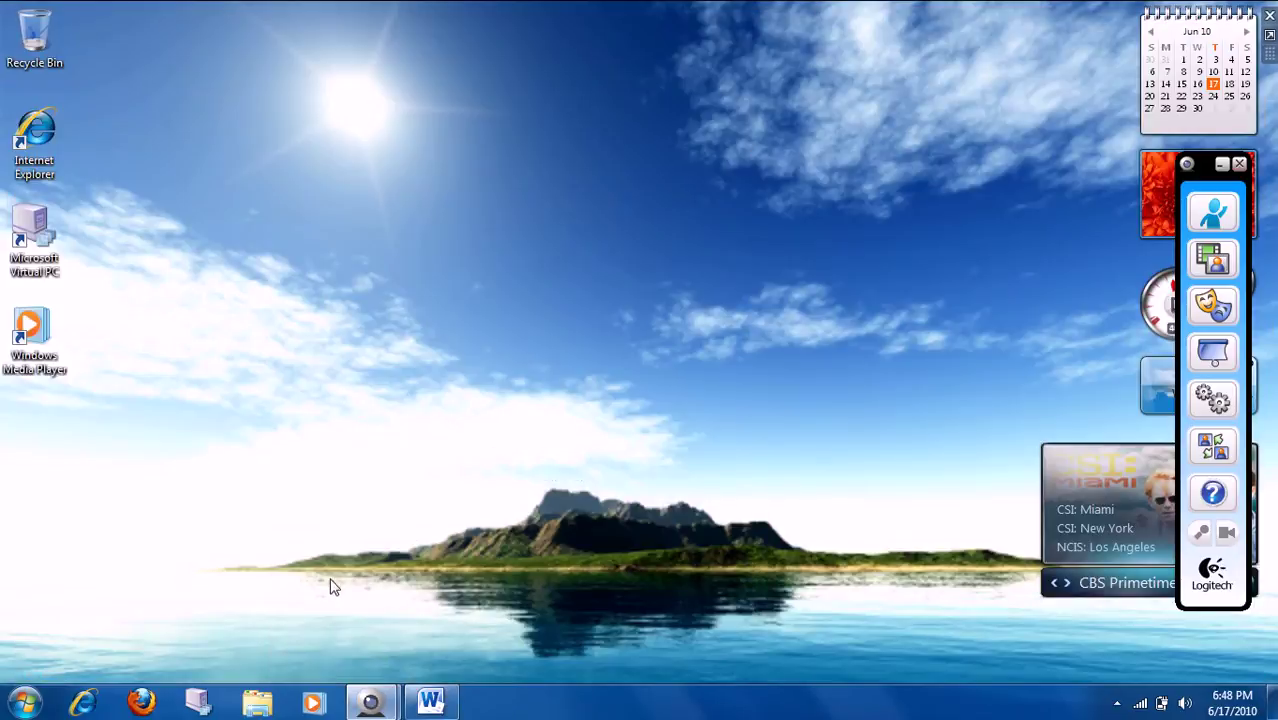
mouse_move(370, 702)
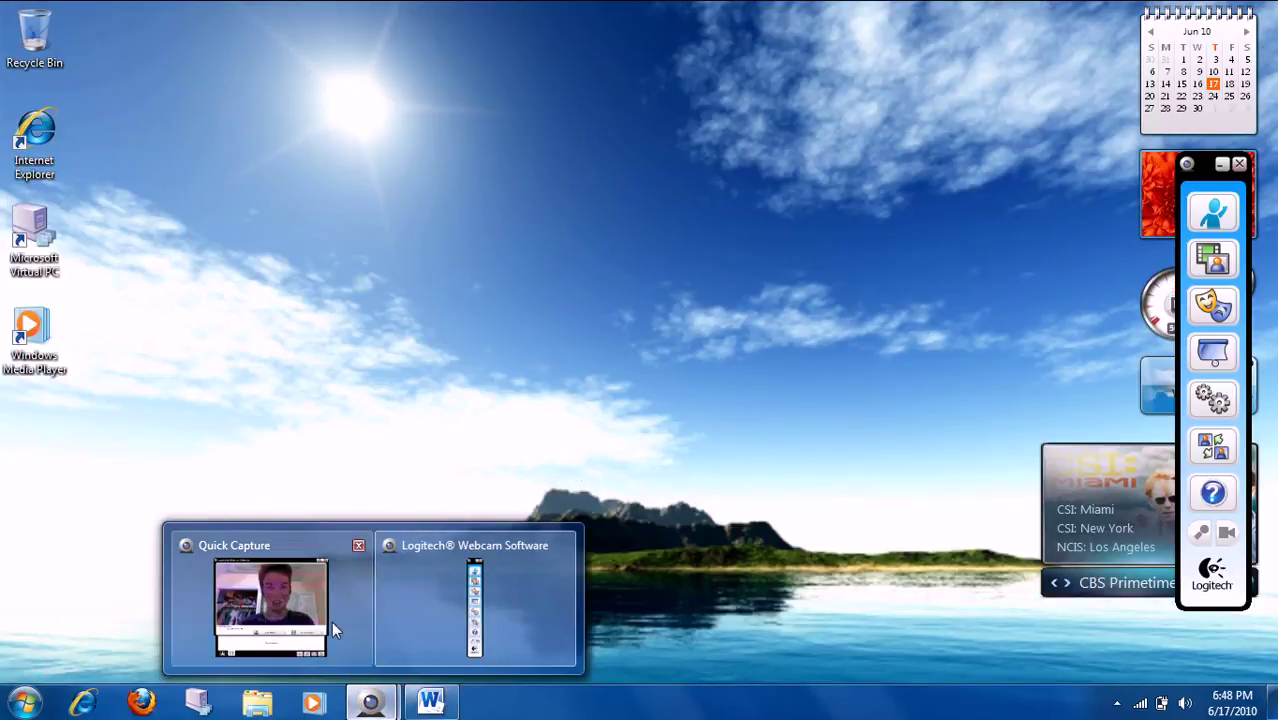
Restore the Logitech Quick Capture window showing the live camera preview
left_click(333, 626)
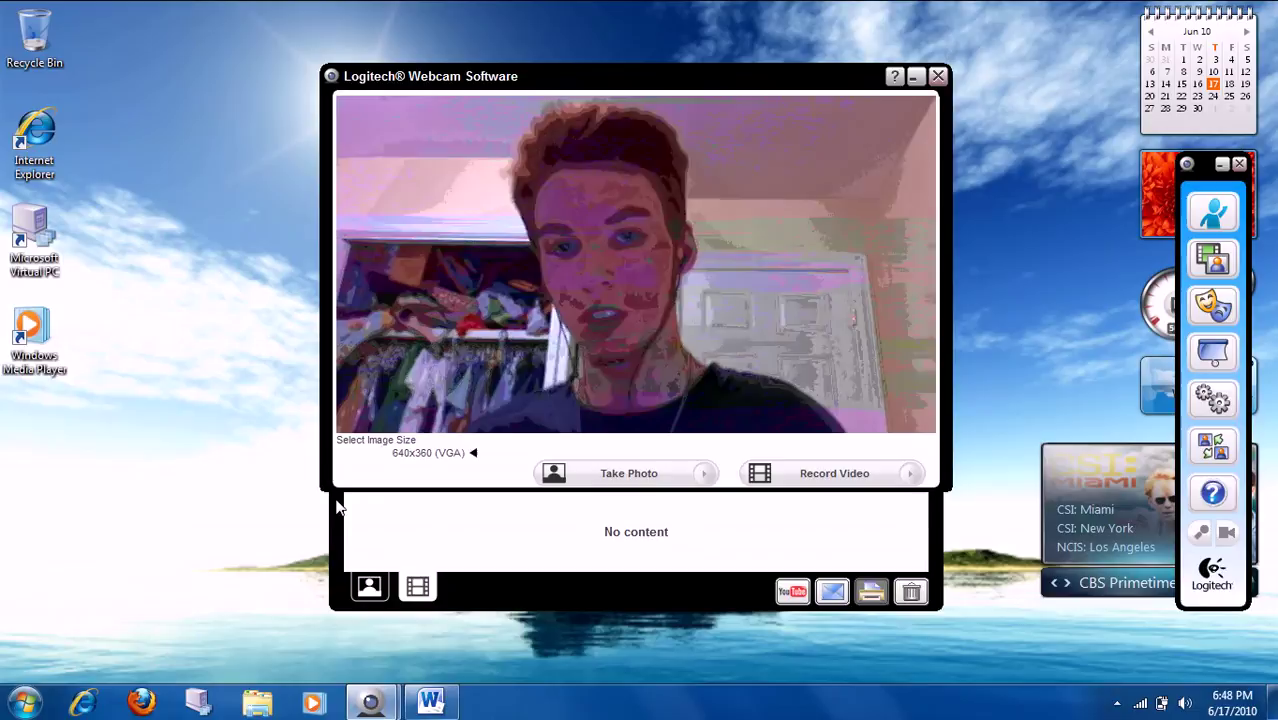